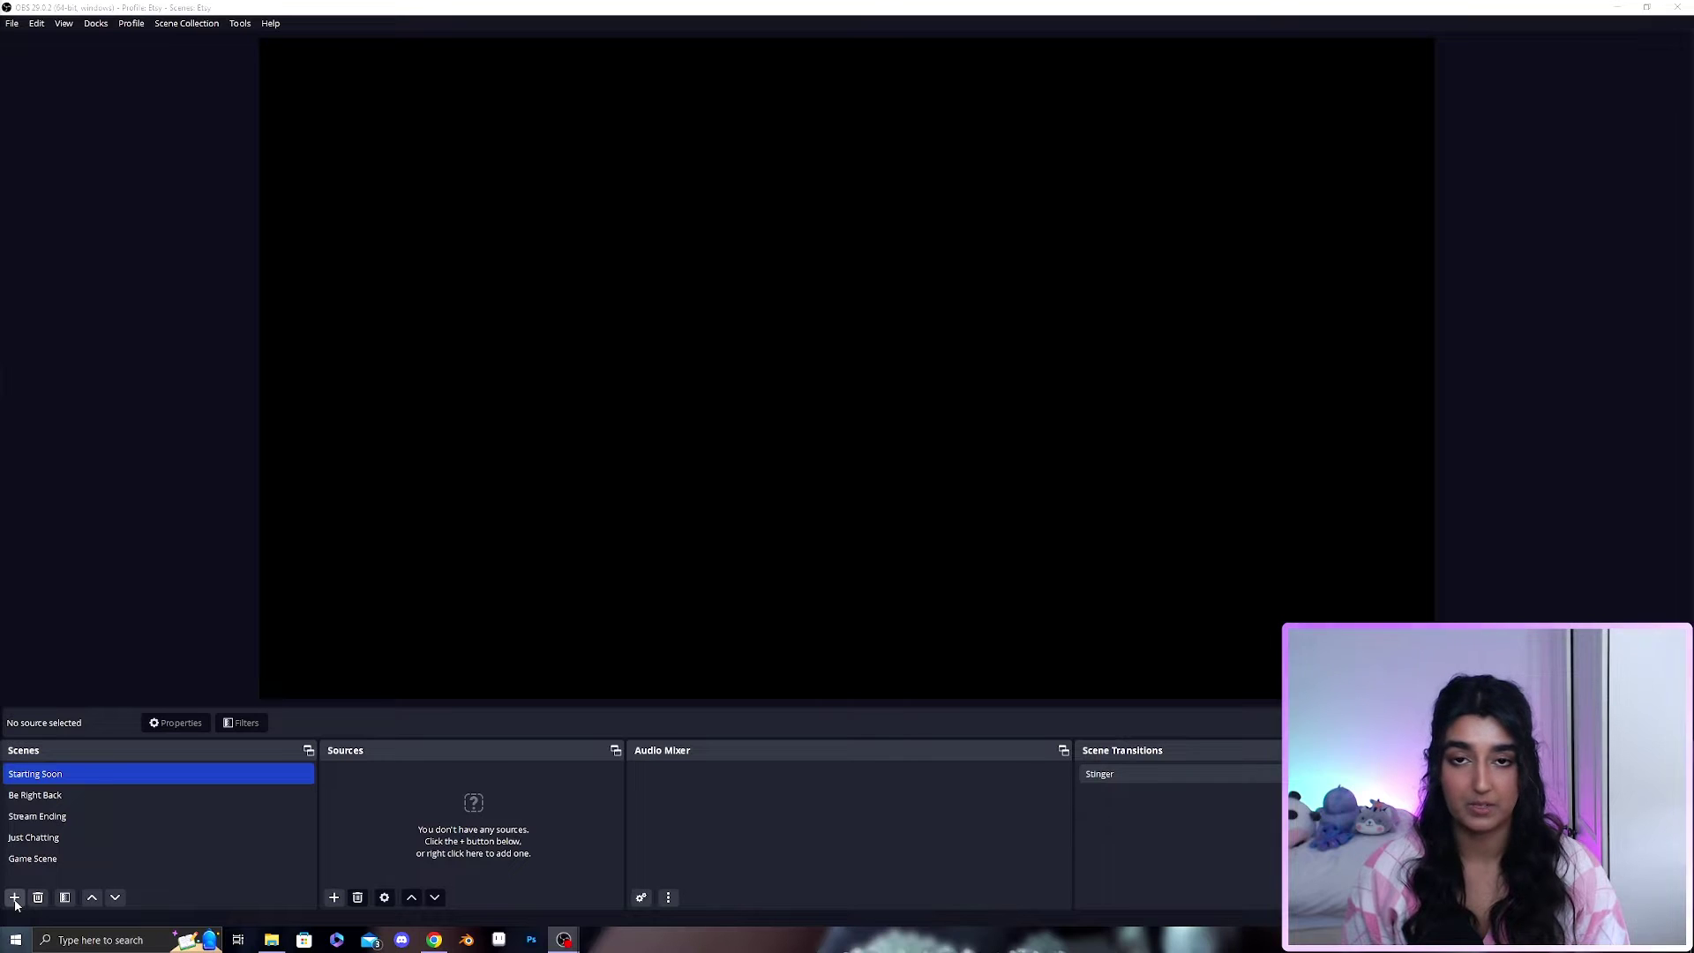
Start adding a new scene named 'Game', then cancel it
left_click(14, 897)
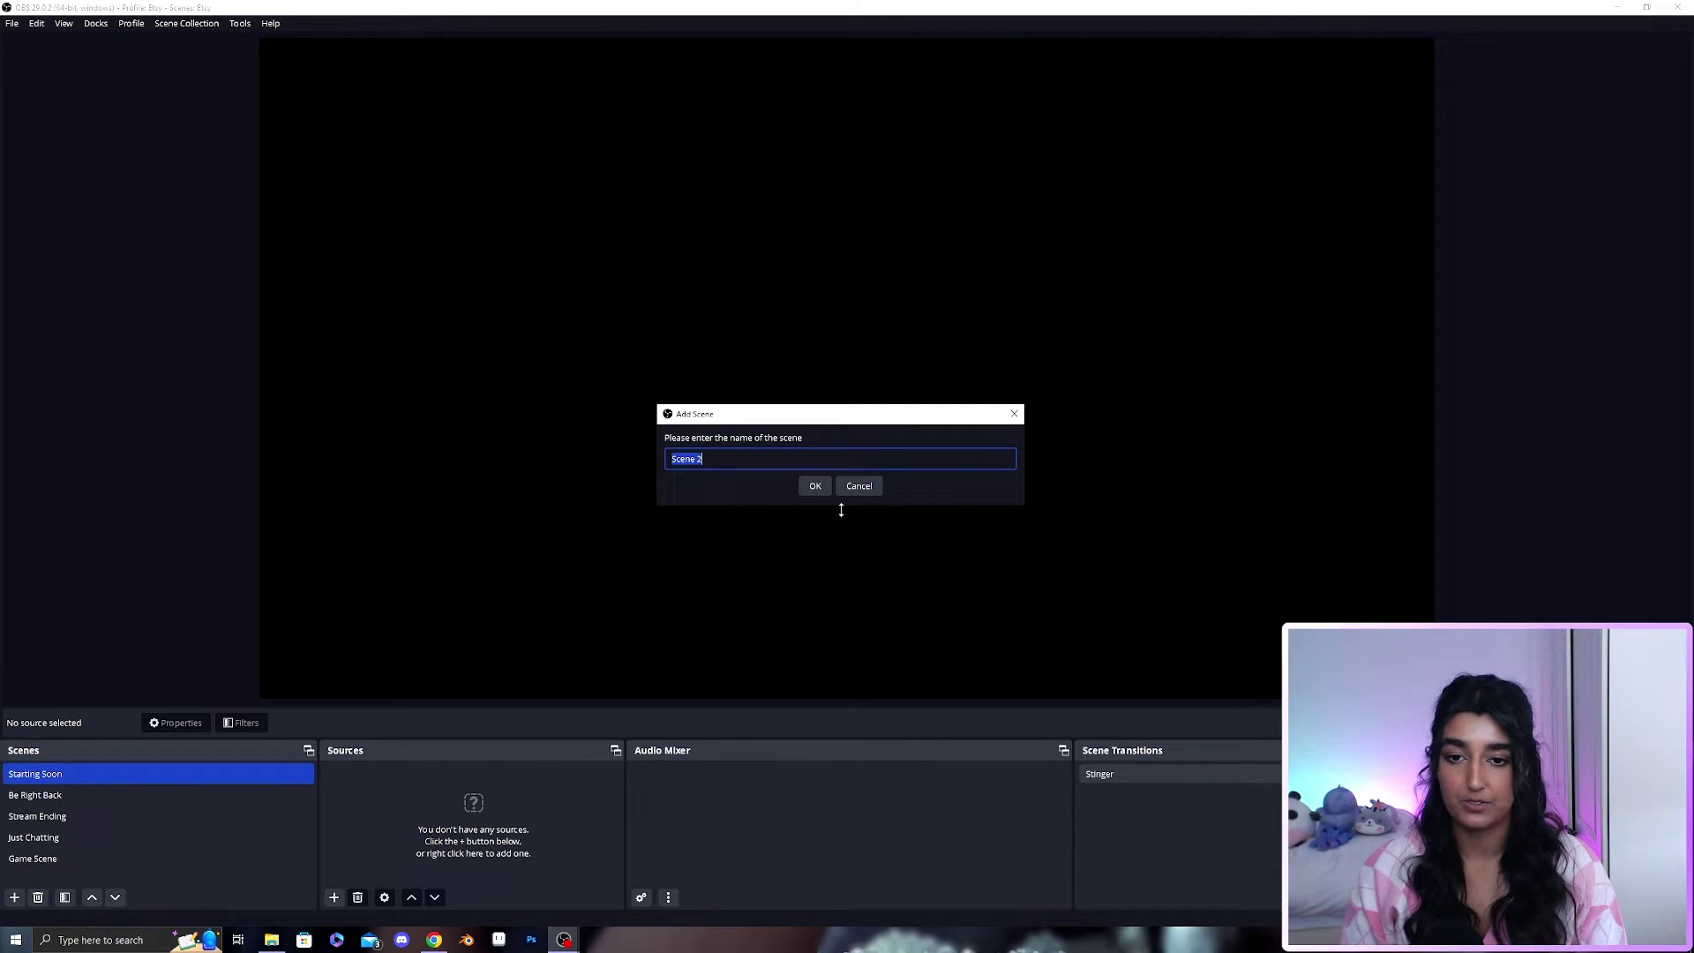
type("Game")
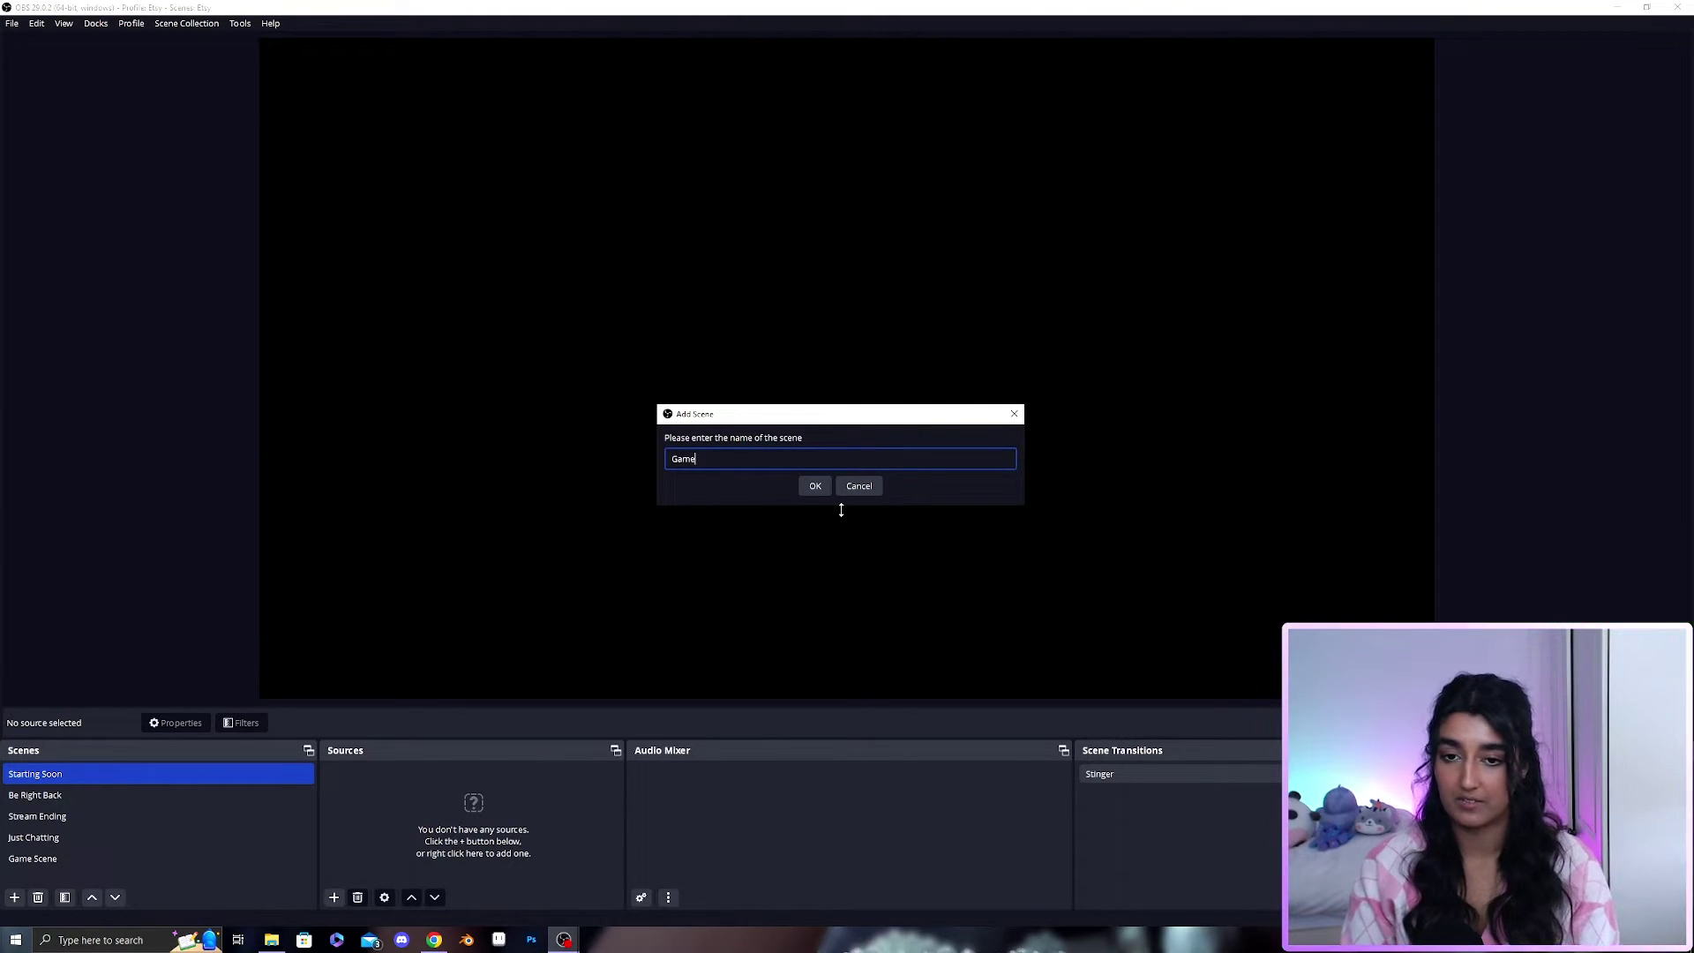
left_click(856, 486)
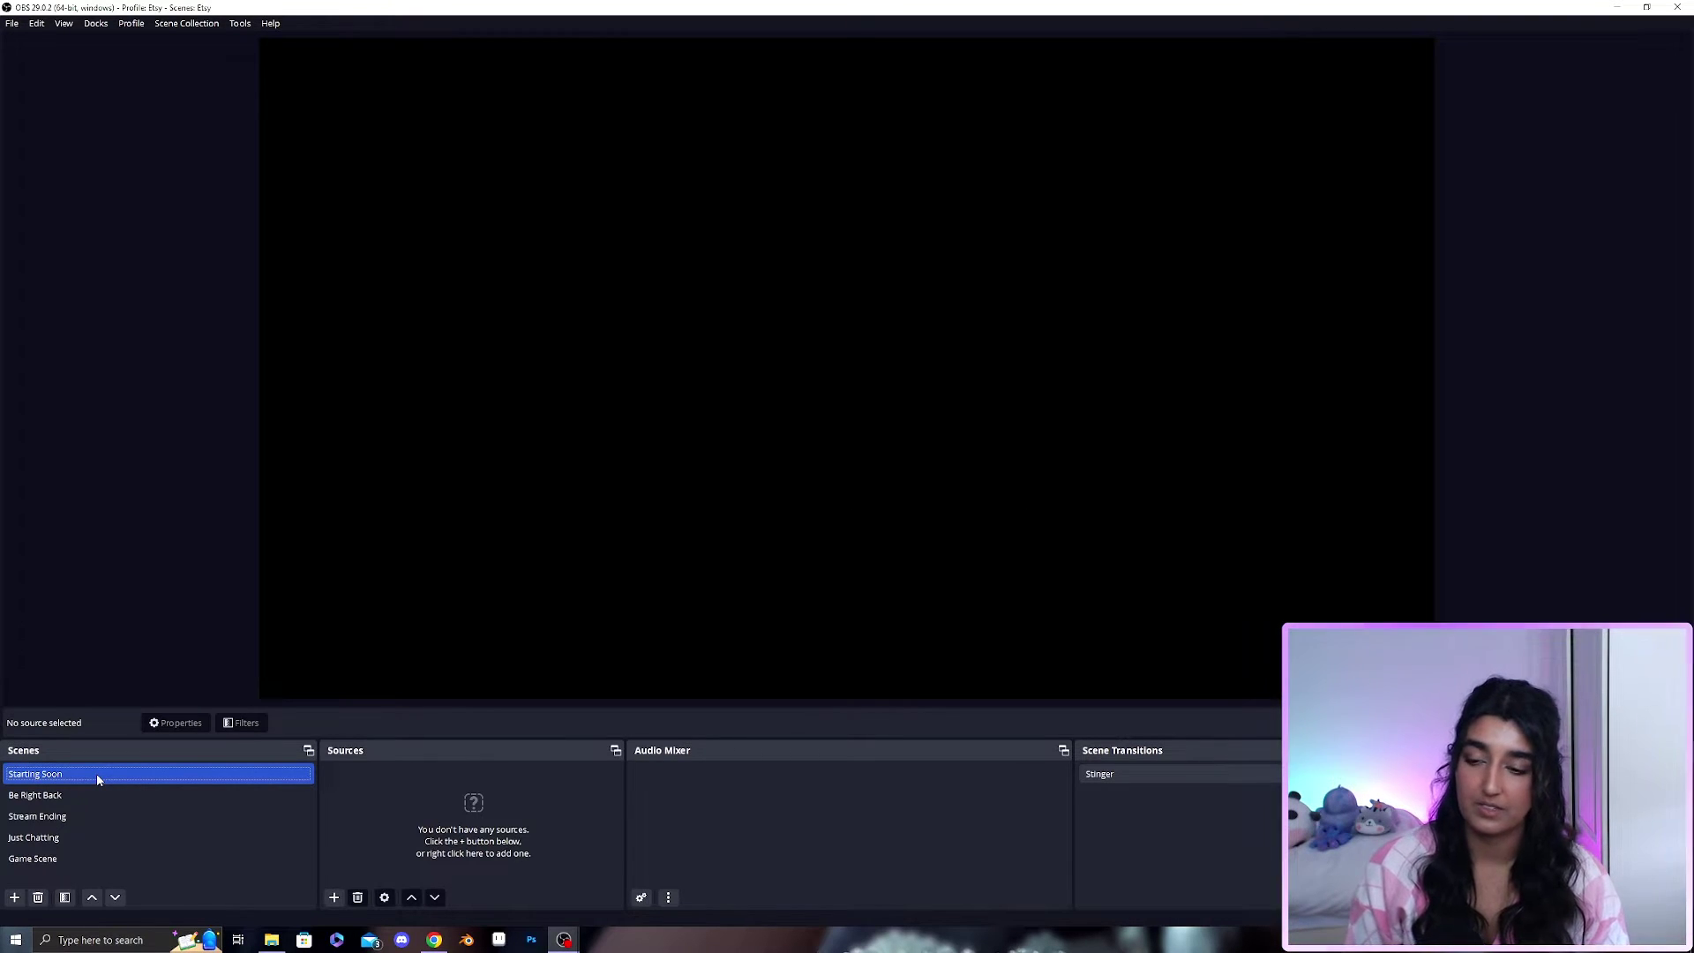
Add a media source named 'Starting soon' to the Starting Soon scene
left_click(97, 773)
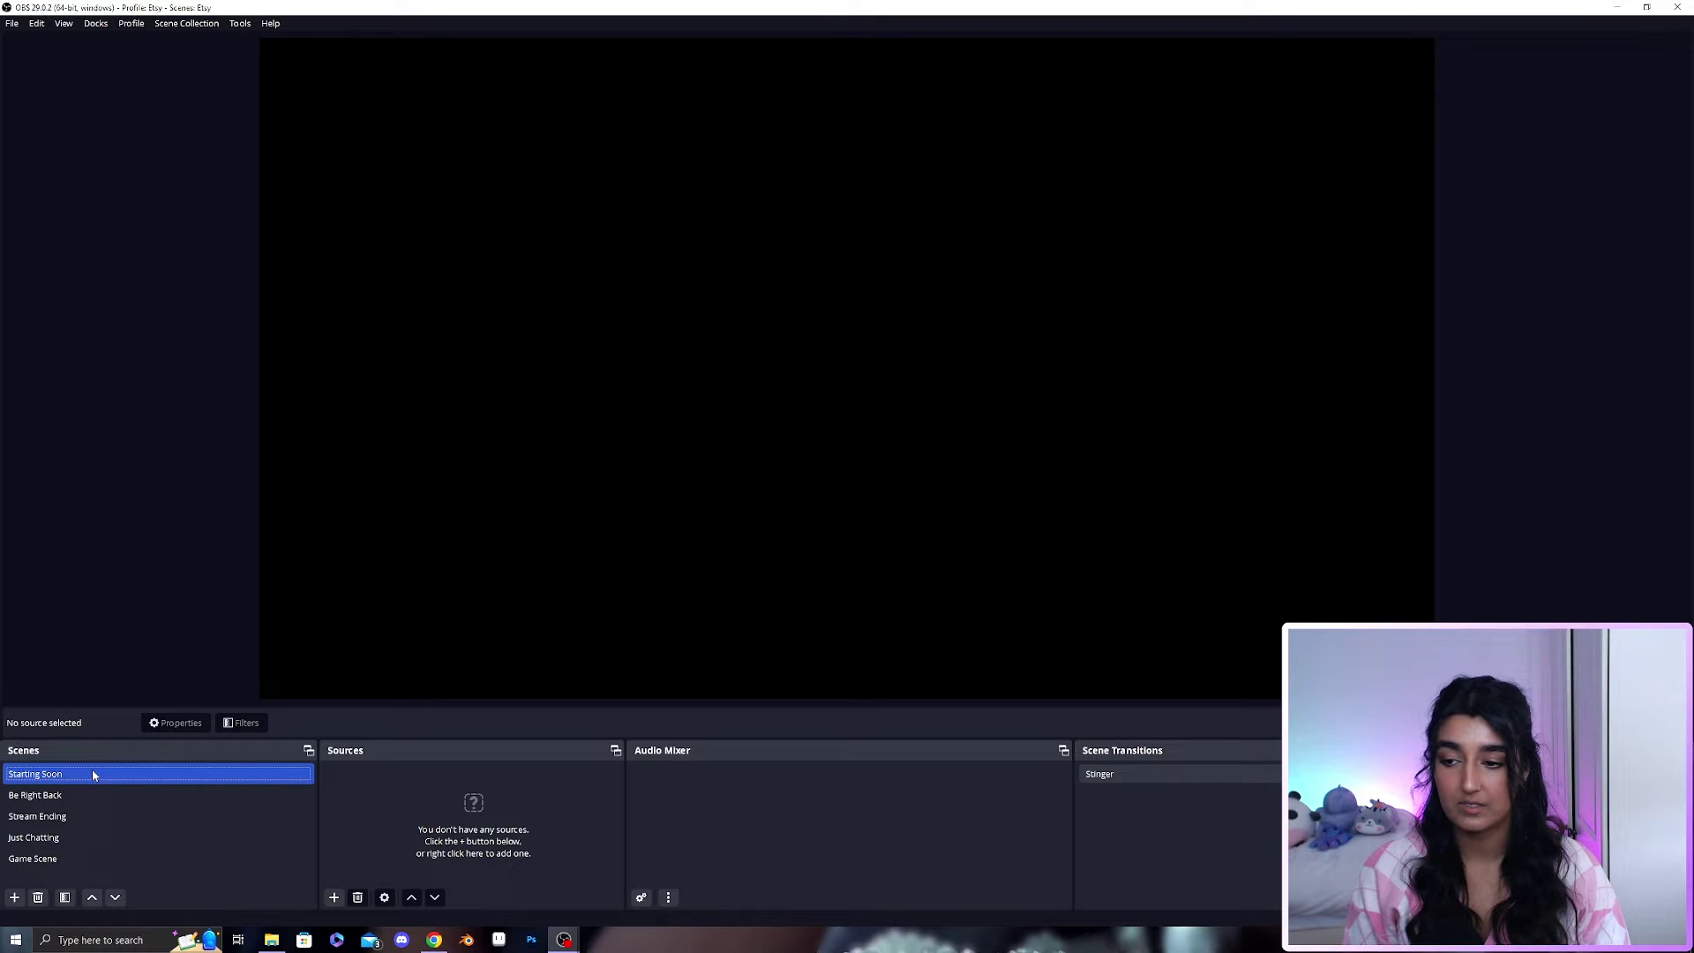
left_click(334, 898)
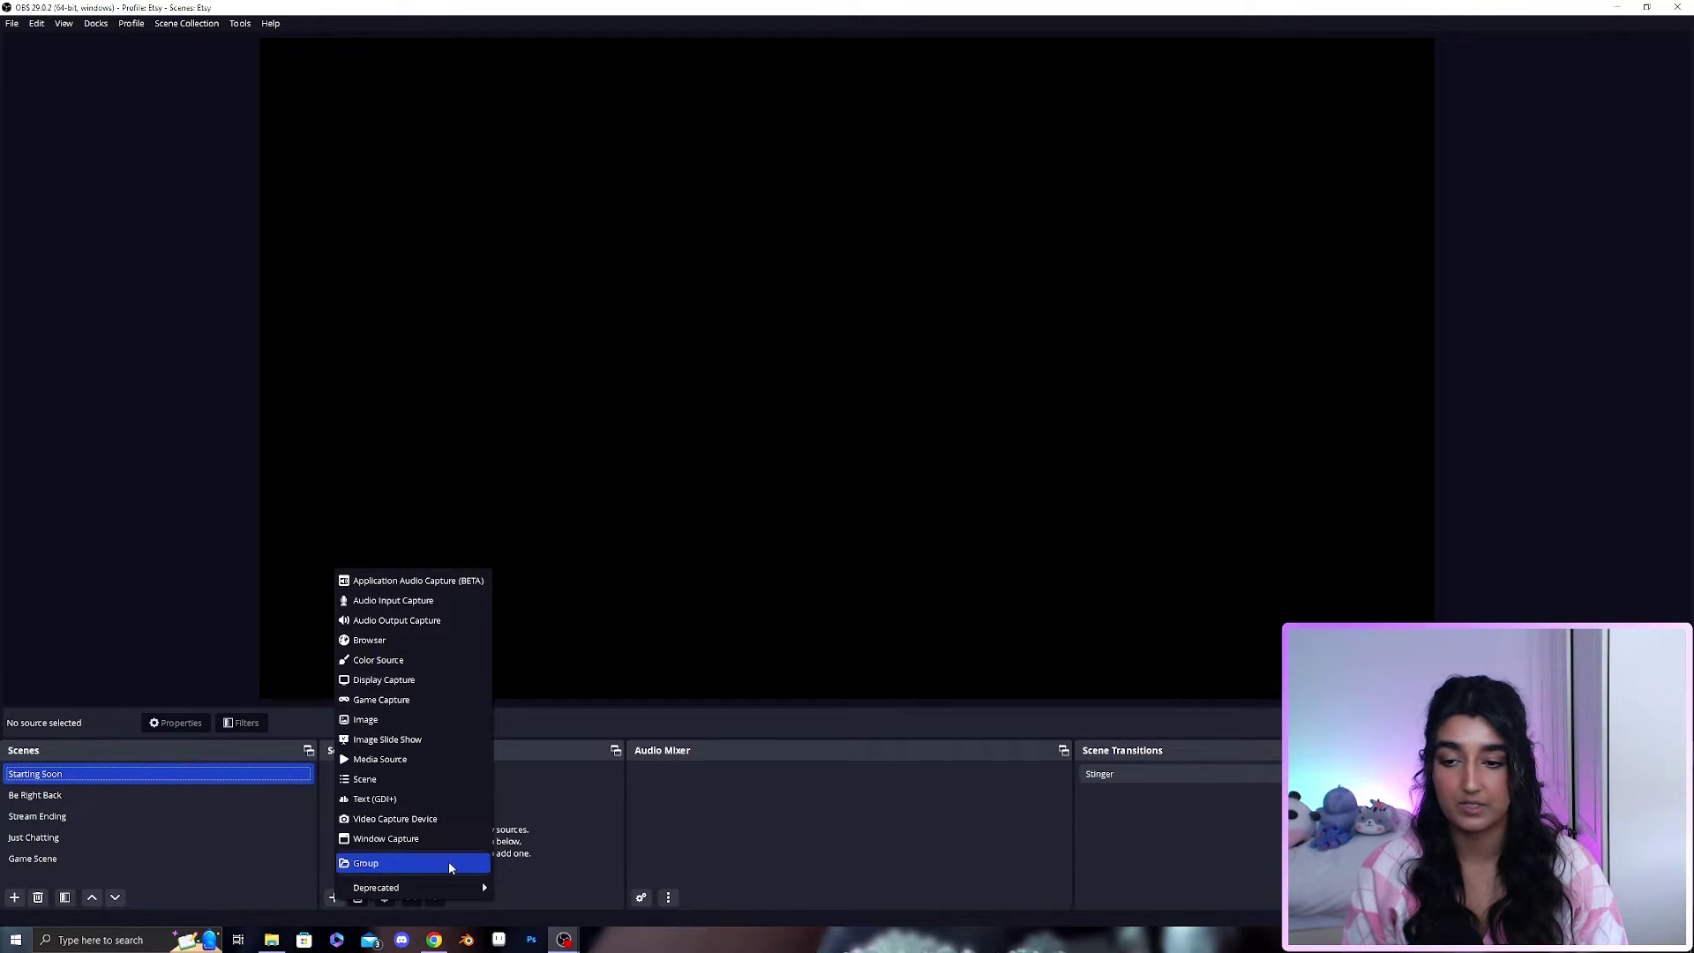
left_click(384, 767)
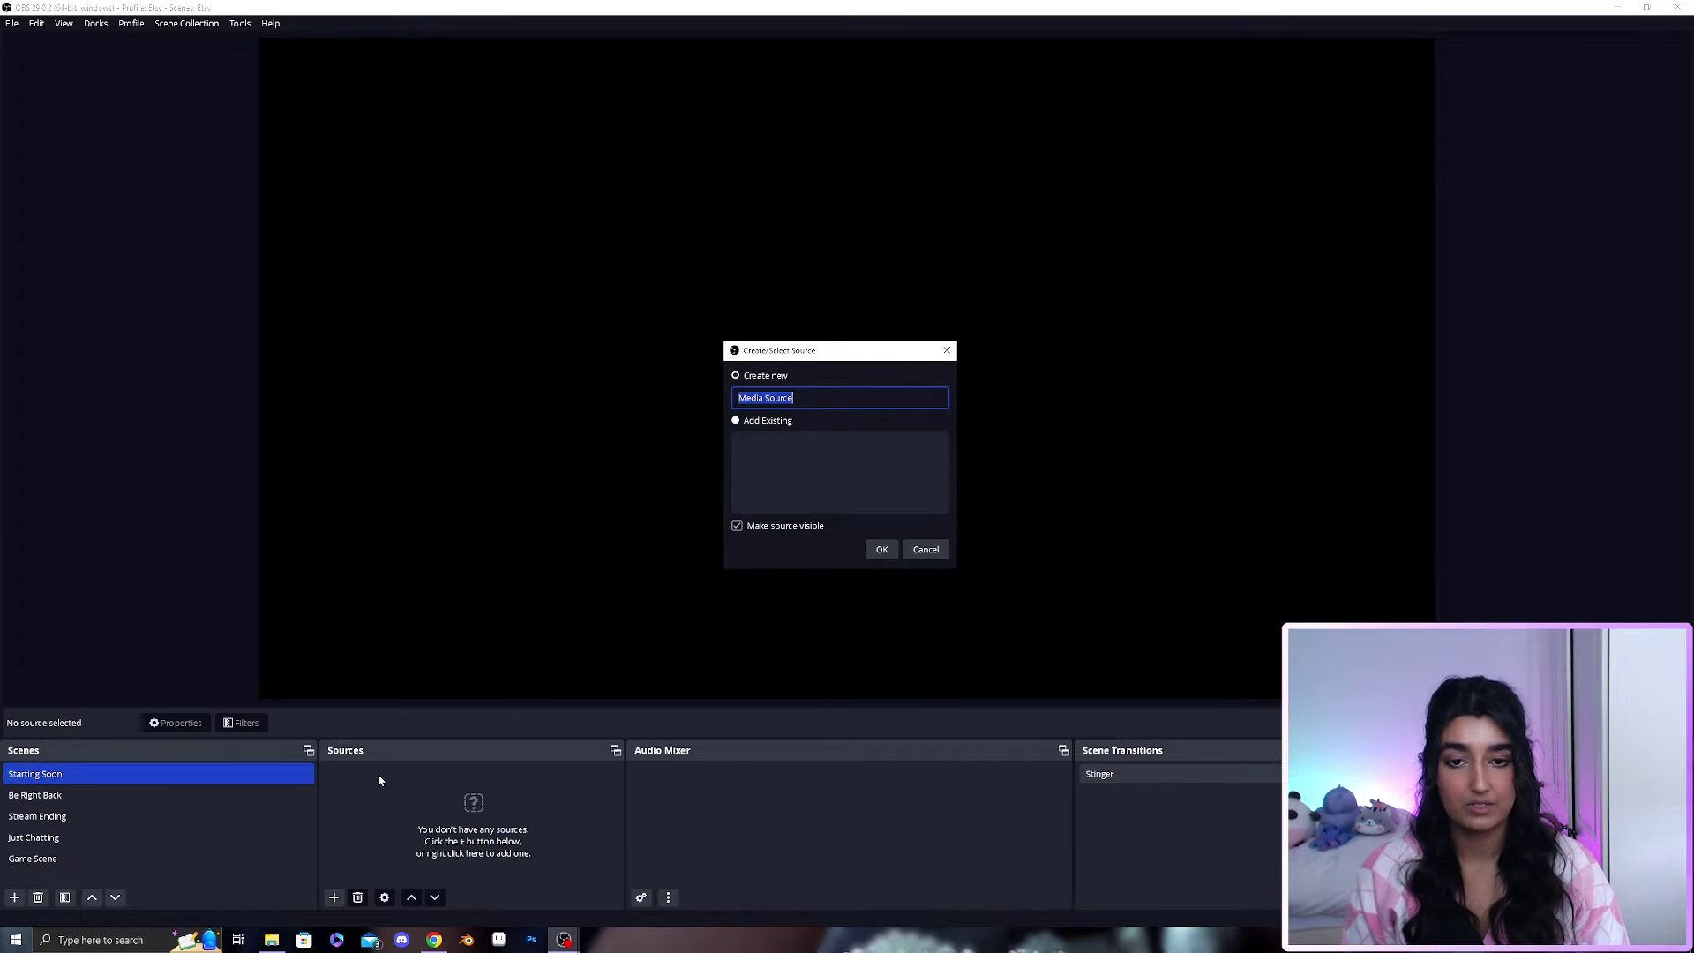
type("Star")
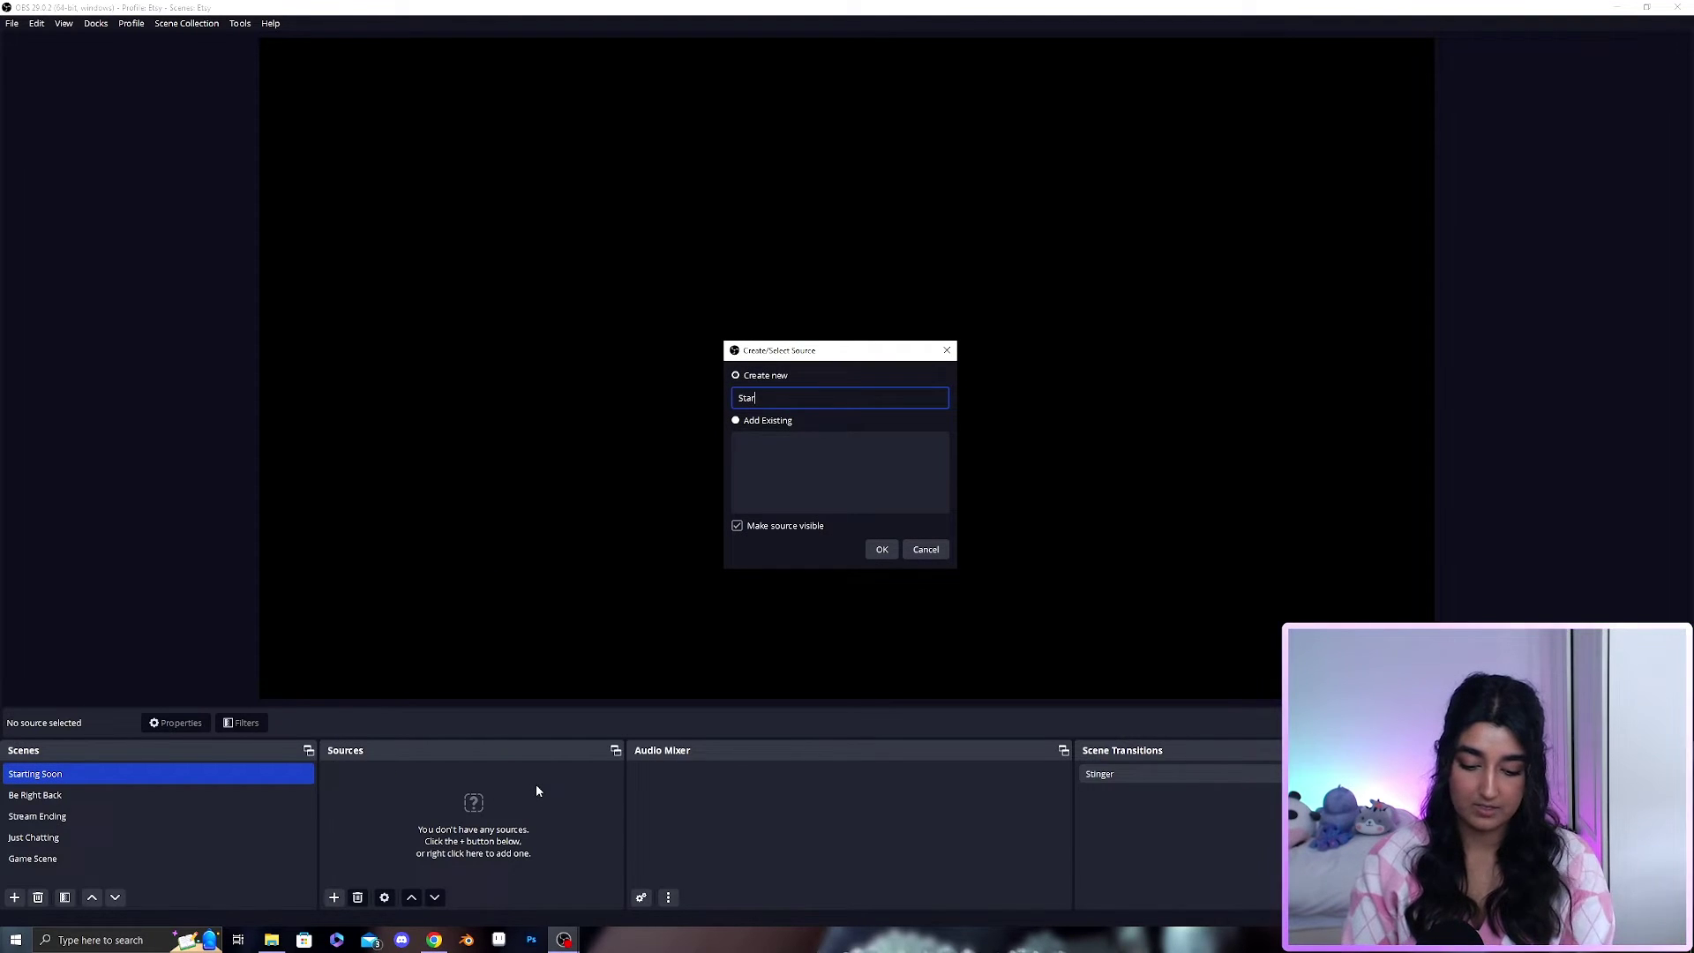
type("ting soon")
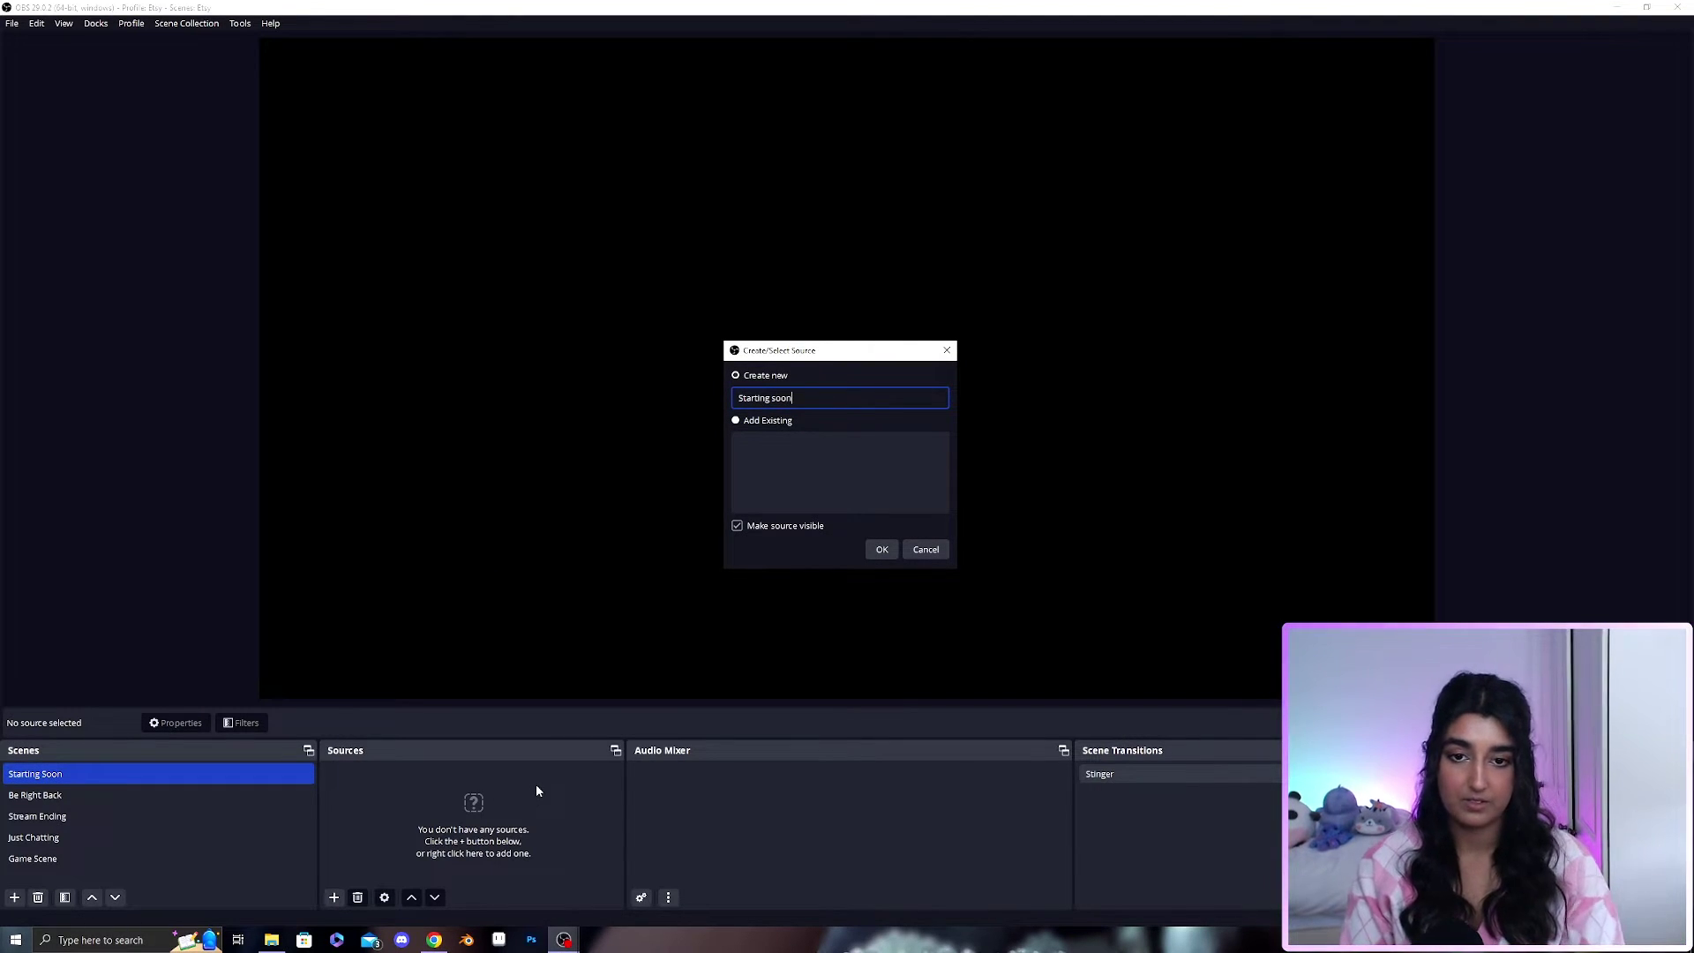
left_click(878, 550)
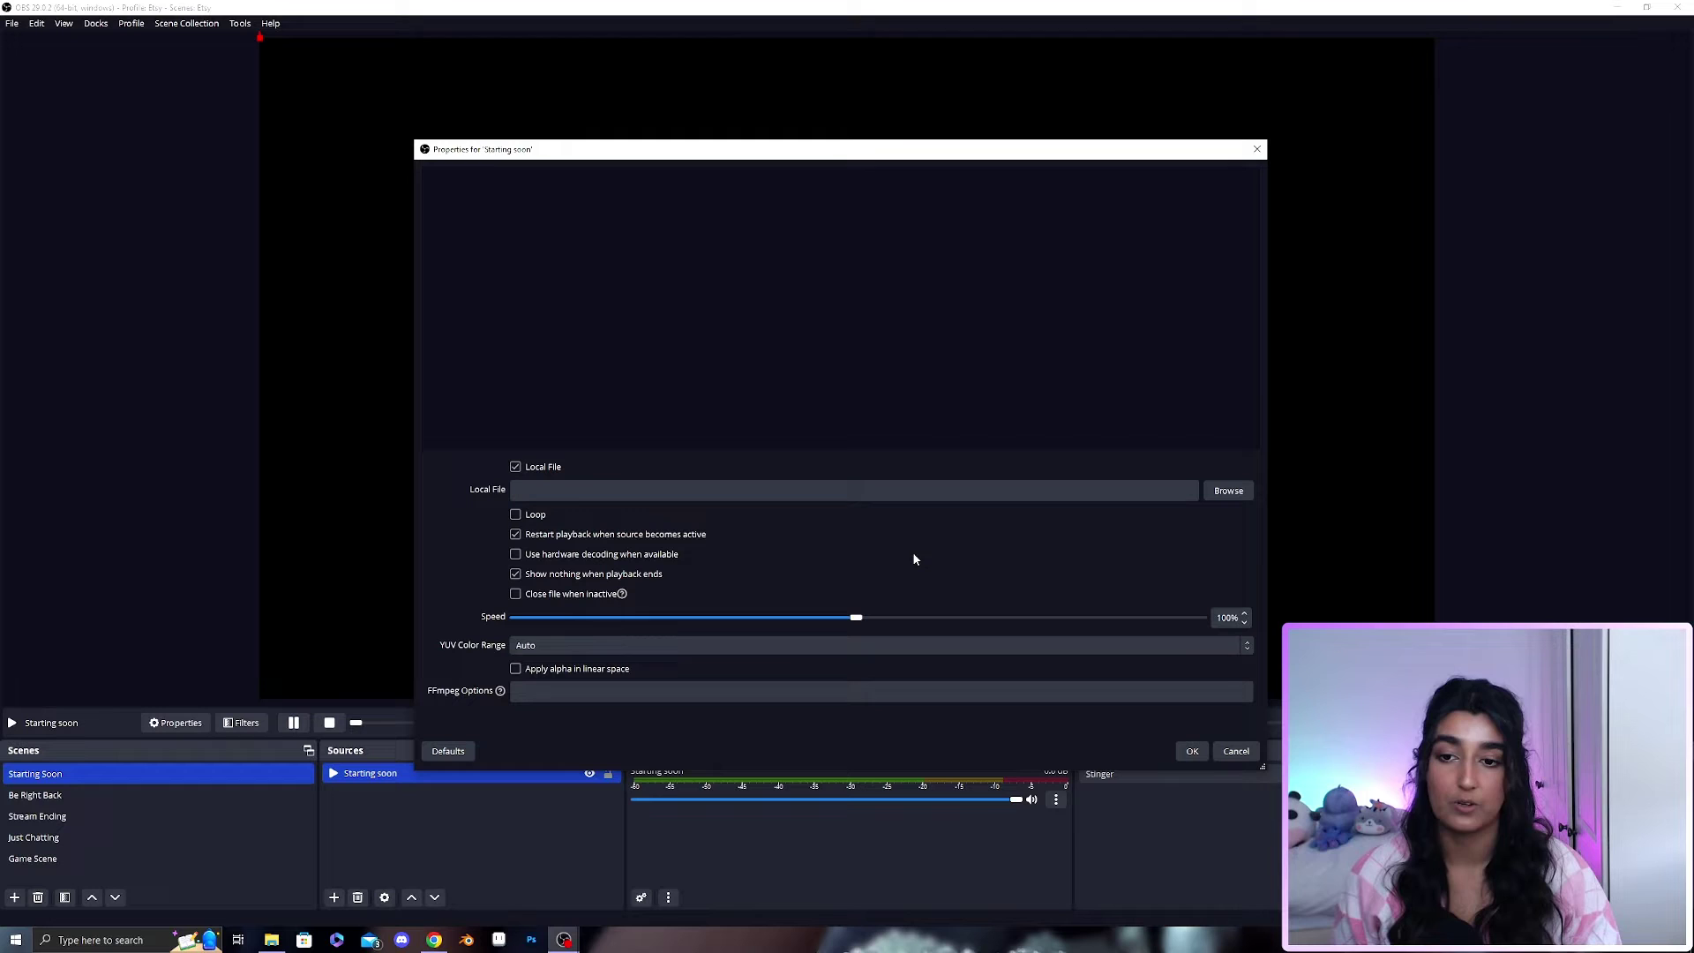
Set the source to play Twitch Scenes/Starting Soon.mp4 with Loop enabled
left_click(1227, 493)
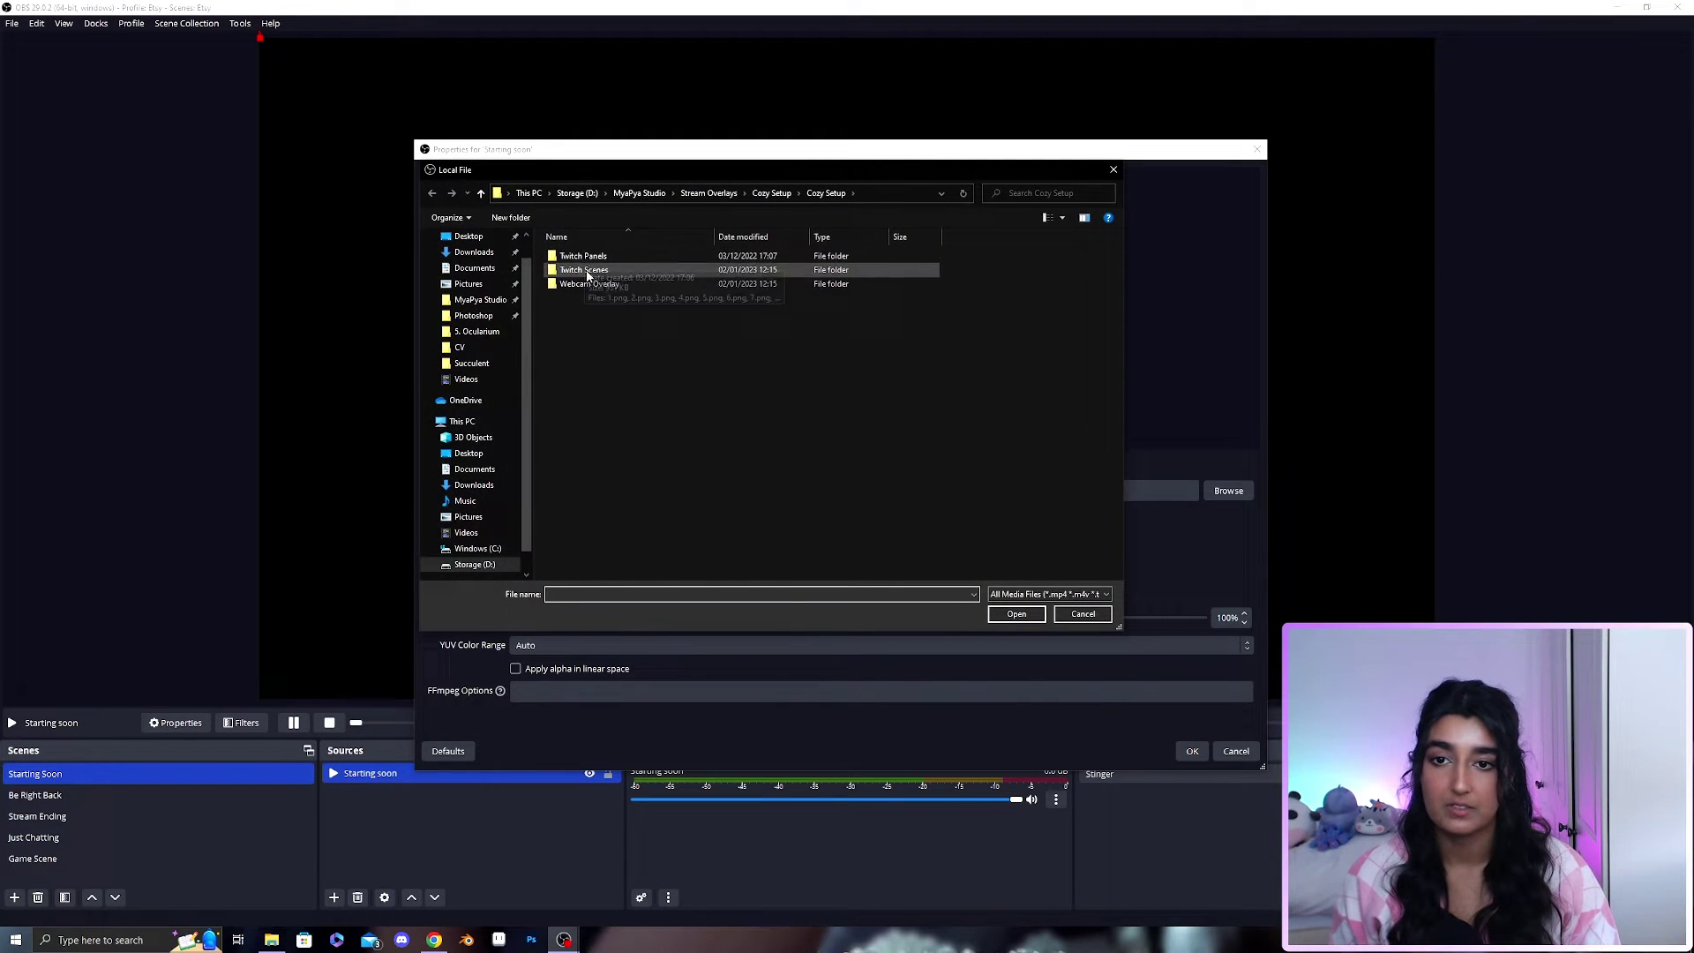
double_click(605, 272)
left_click(651, 281)
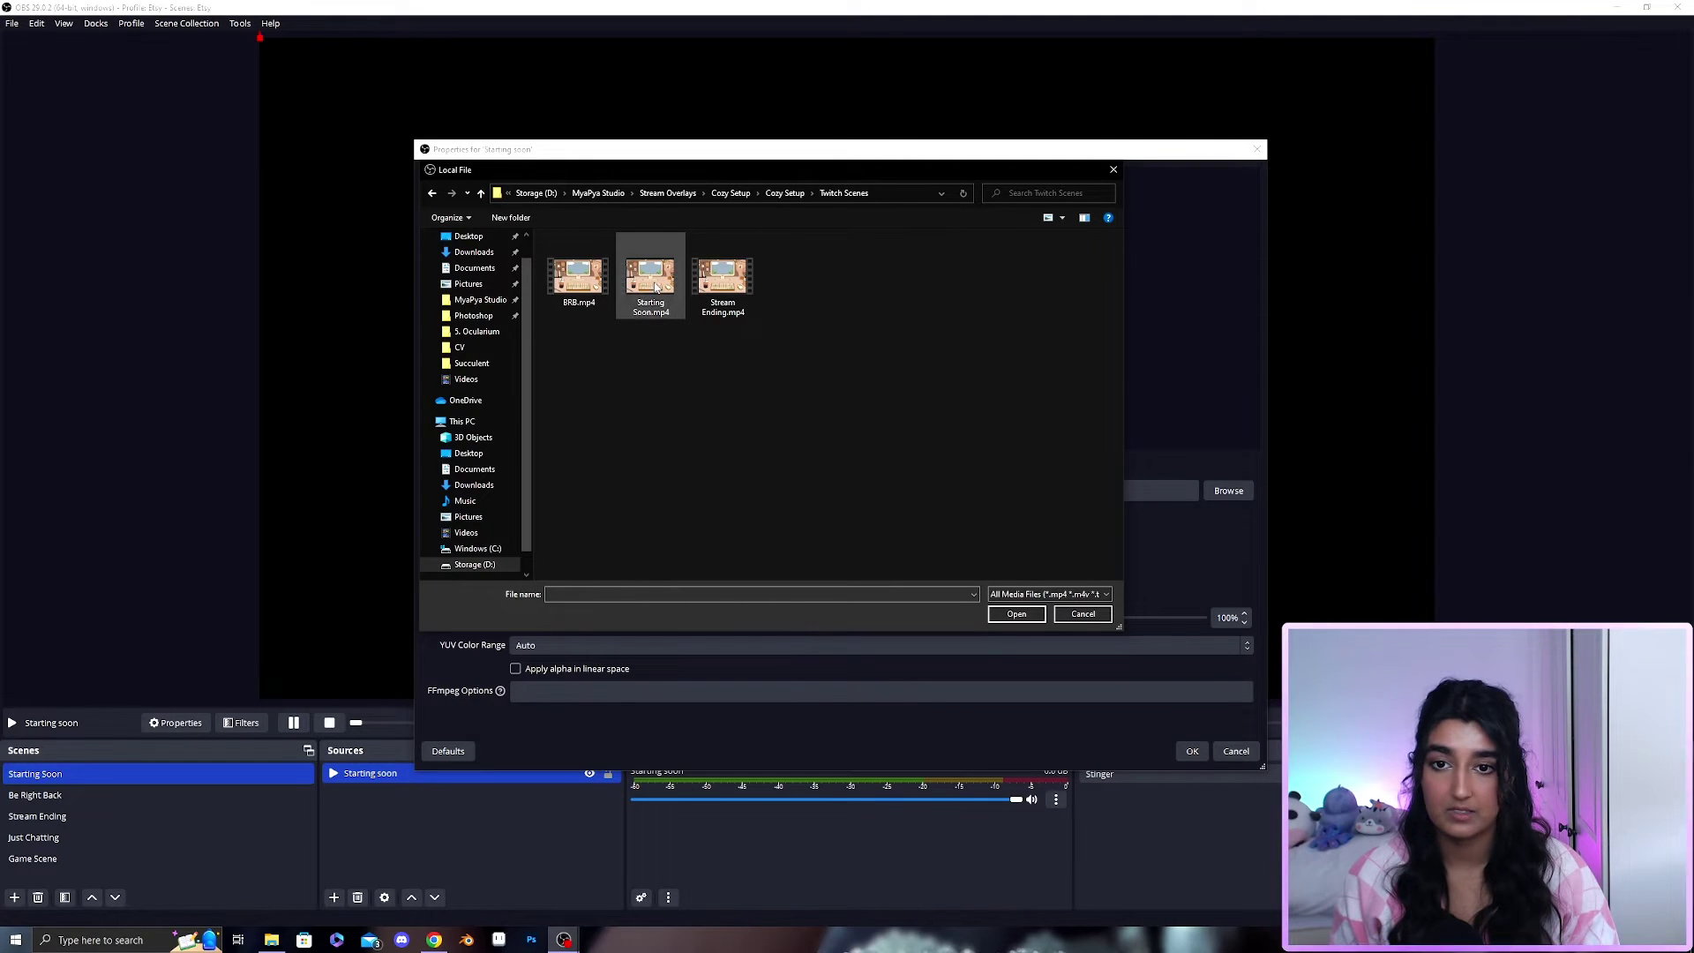
left_click(1007, 613)
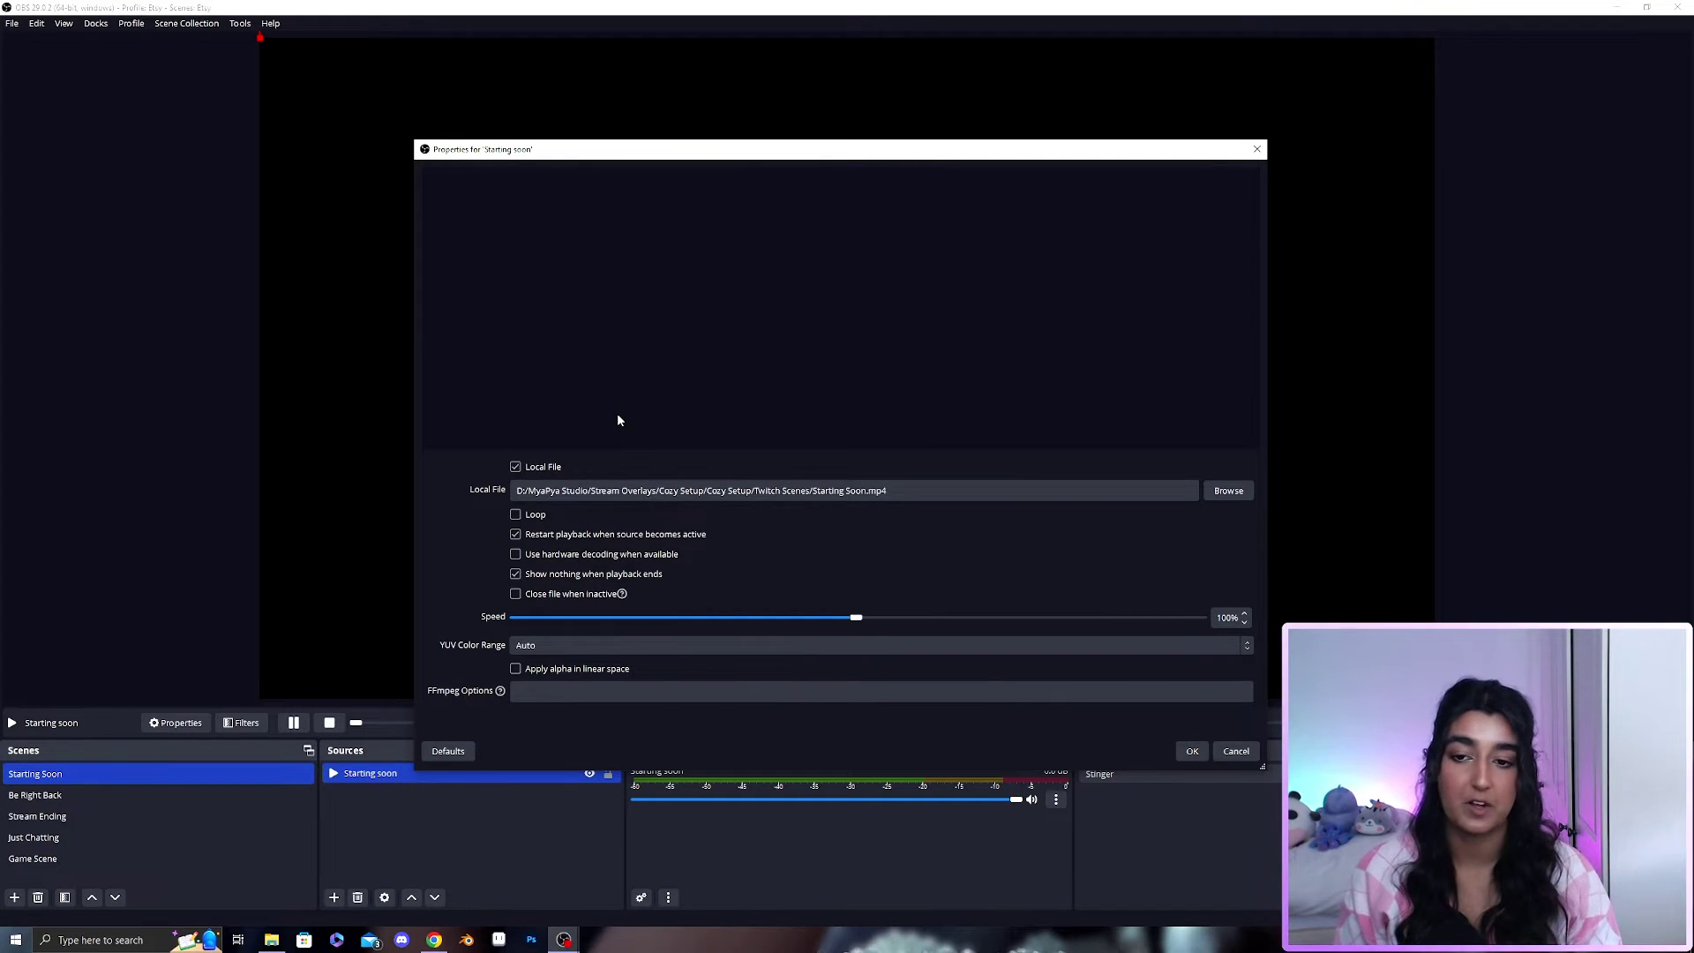
left_click(515, 514)
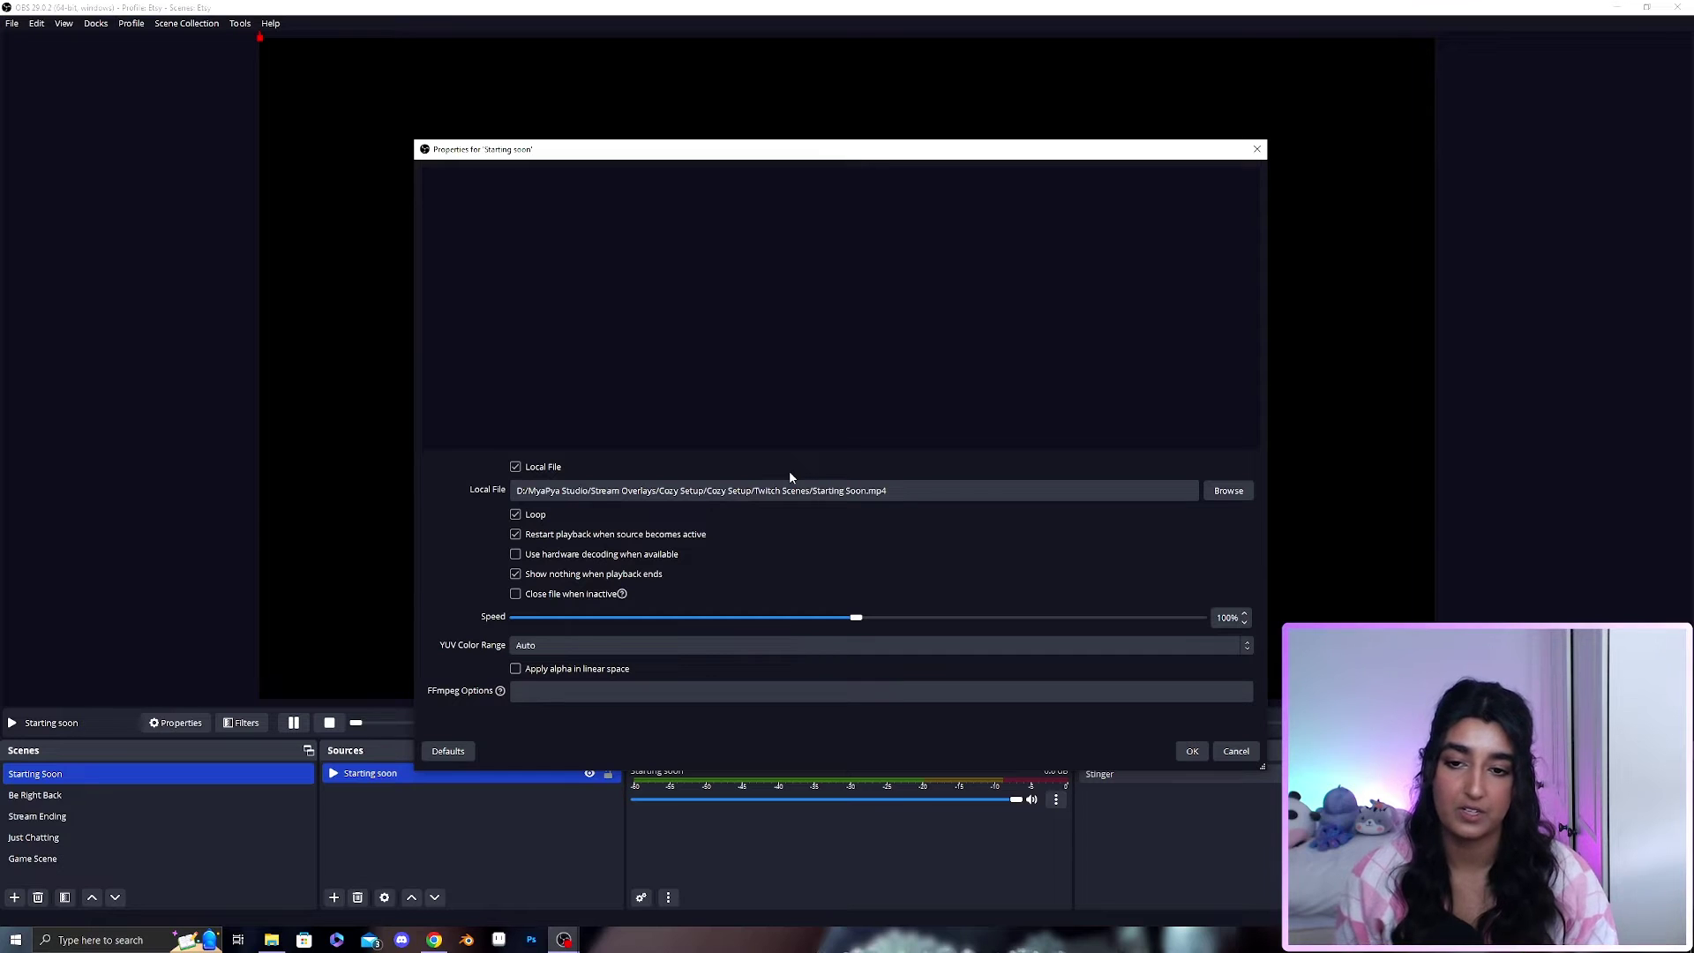
Stretch the Starting Soon video to fill the canvas, then check the BRB, Stream Ending and Just Chatting scenes
left_click(1190, 752)
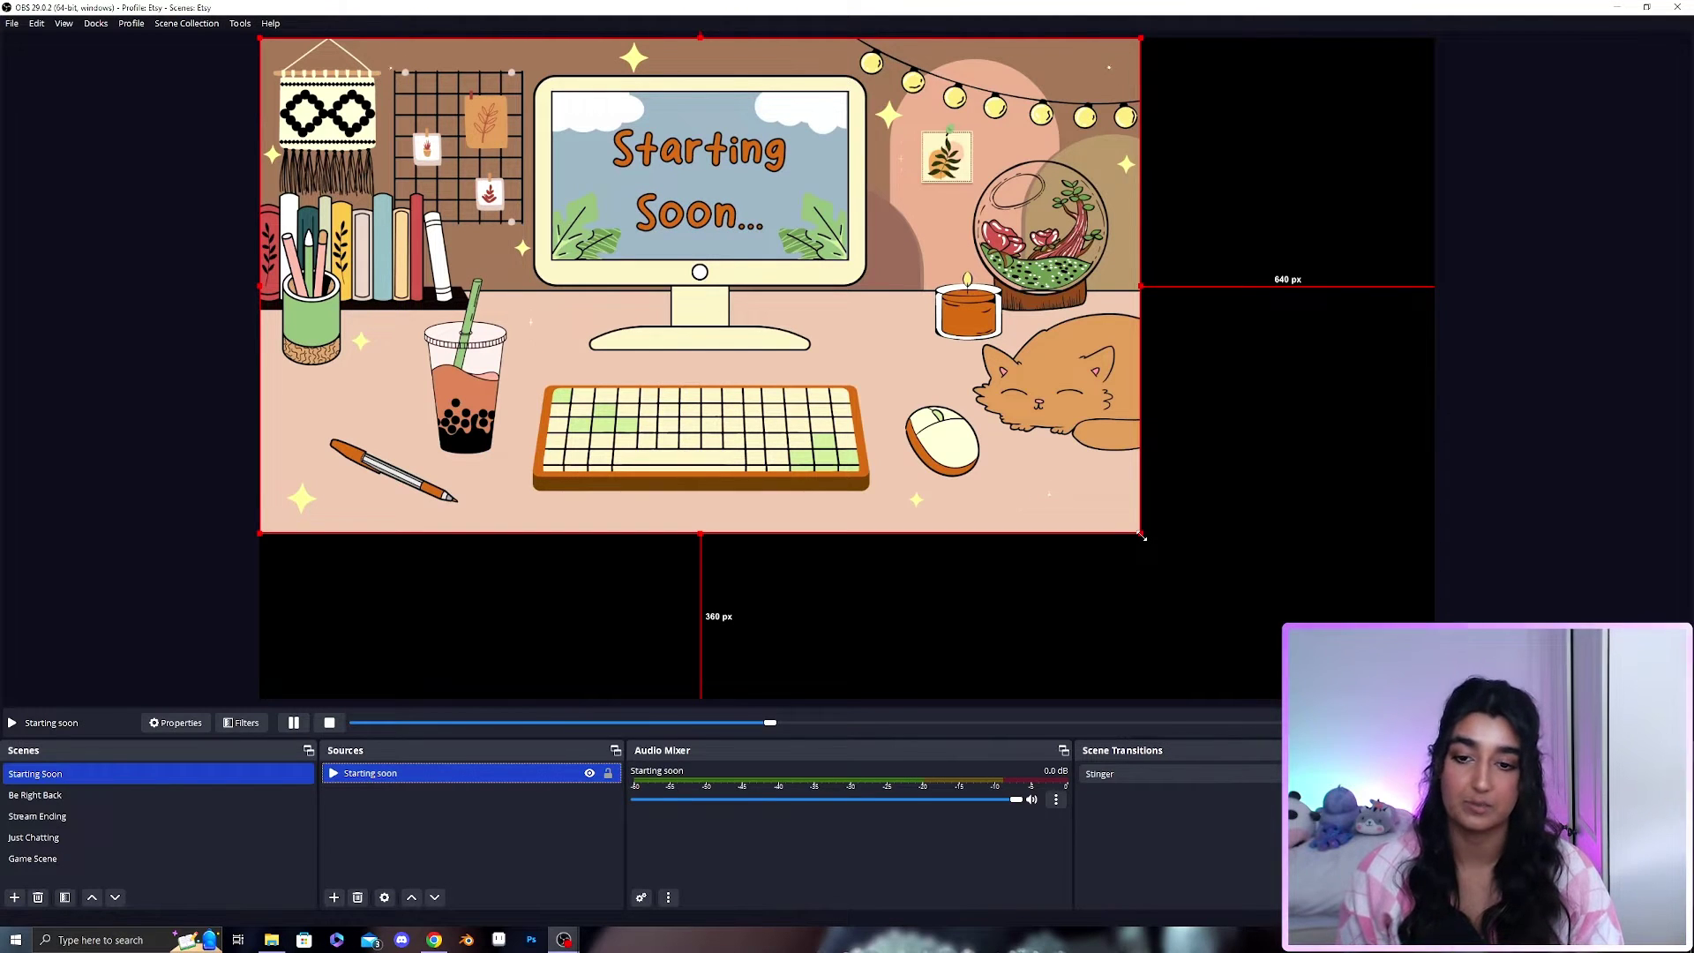
left_click_drag(1140, 535, 1435, 699)
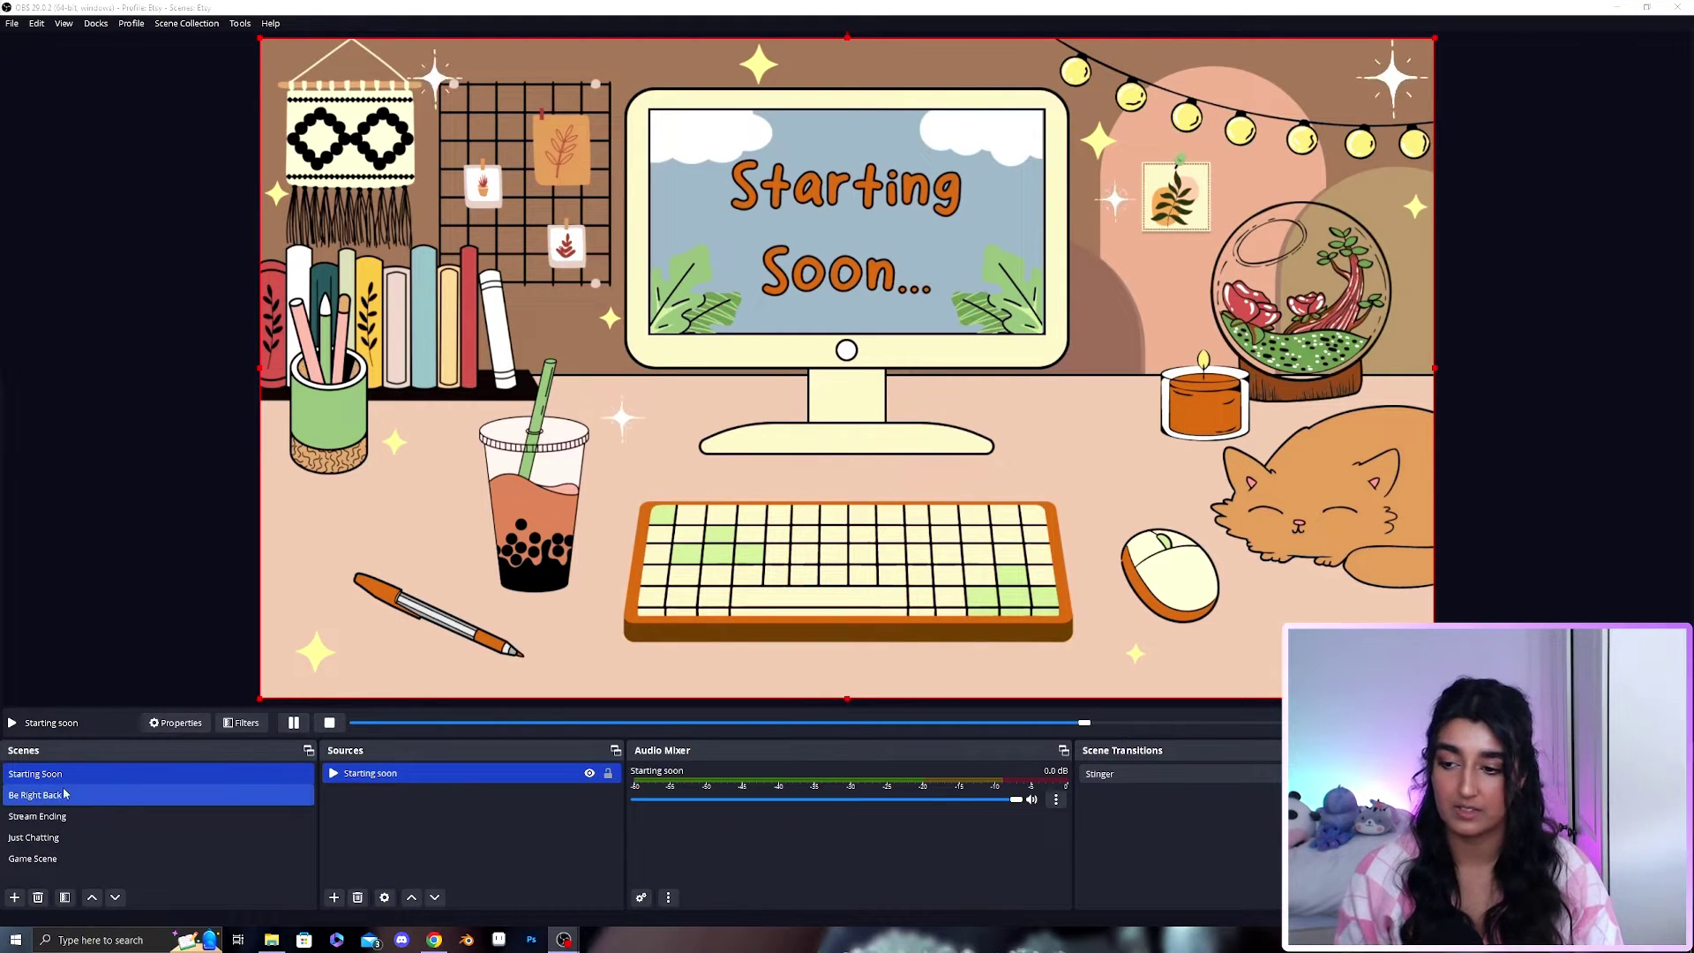
left_click(97, 796)
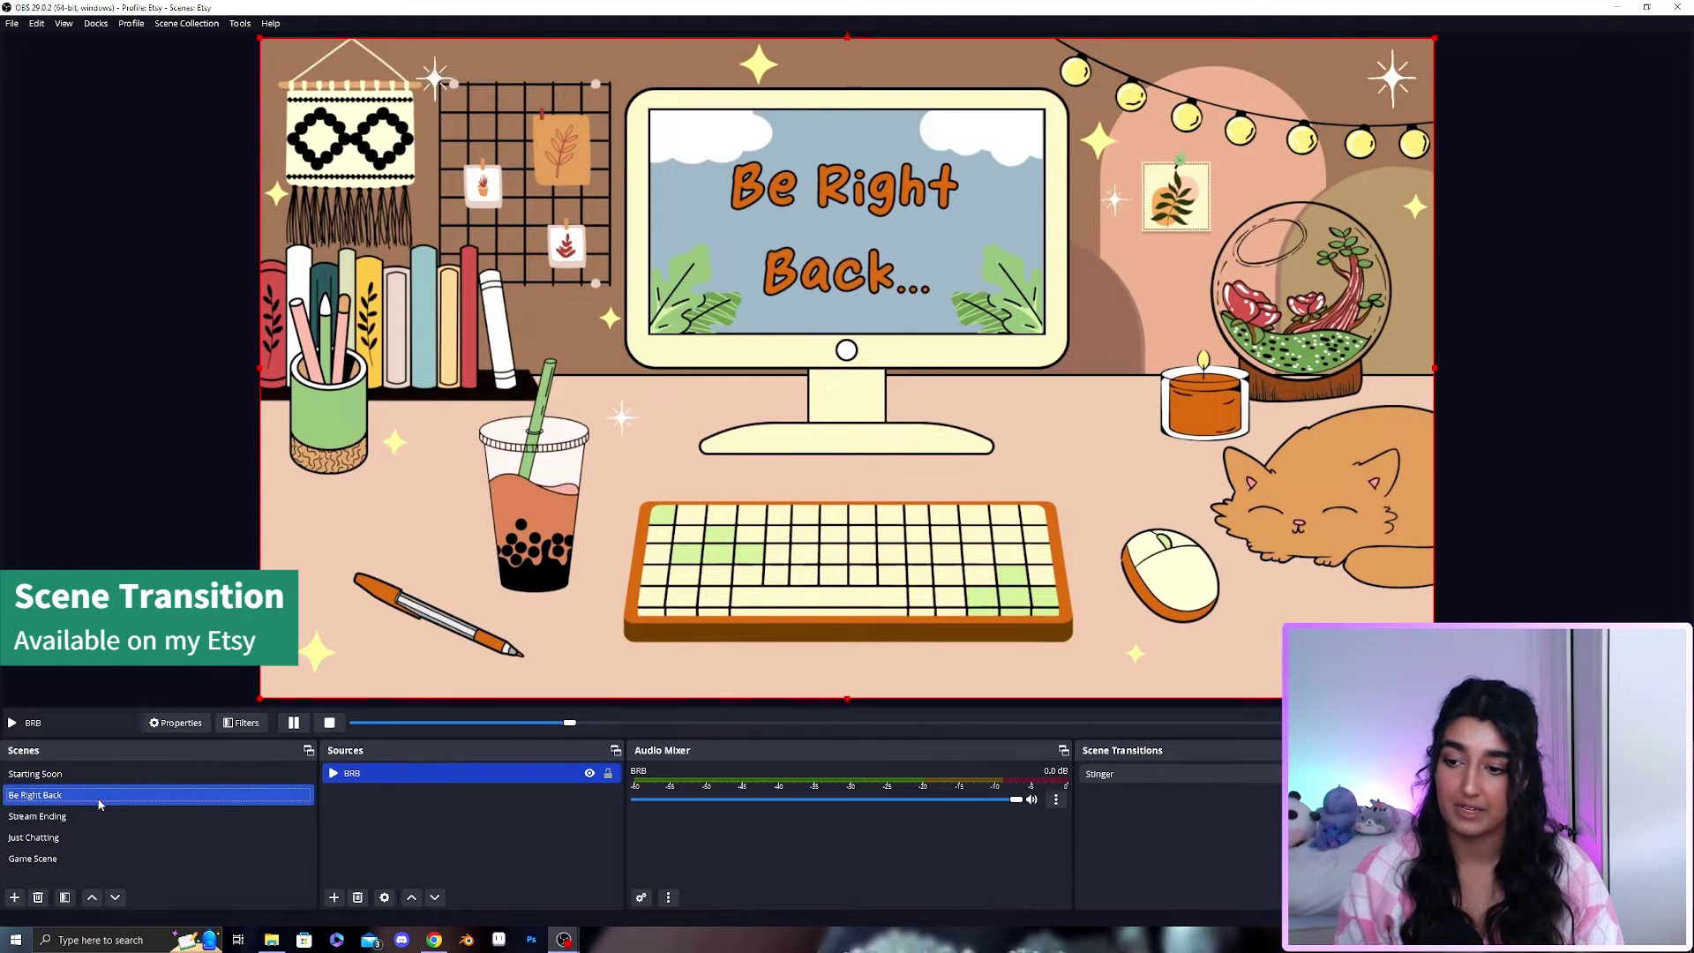
left_click(66, 818)
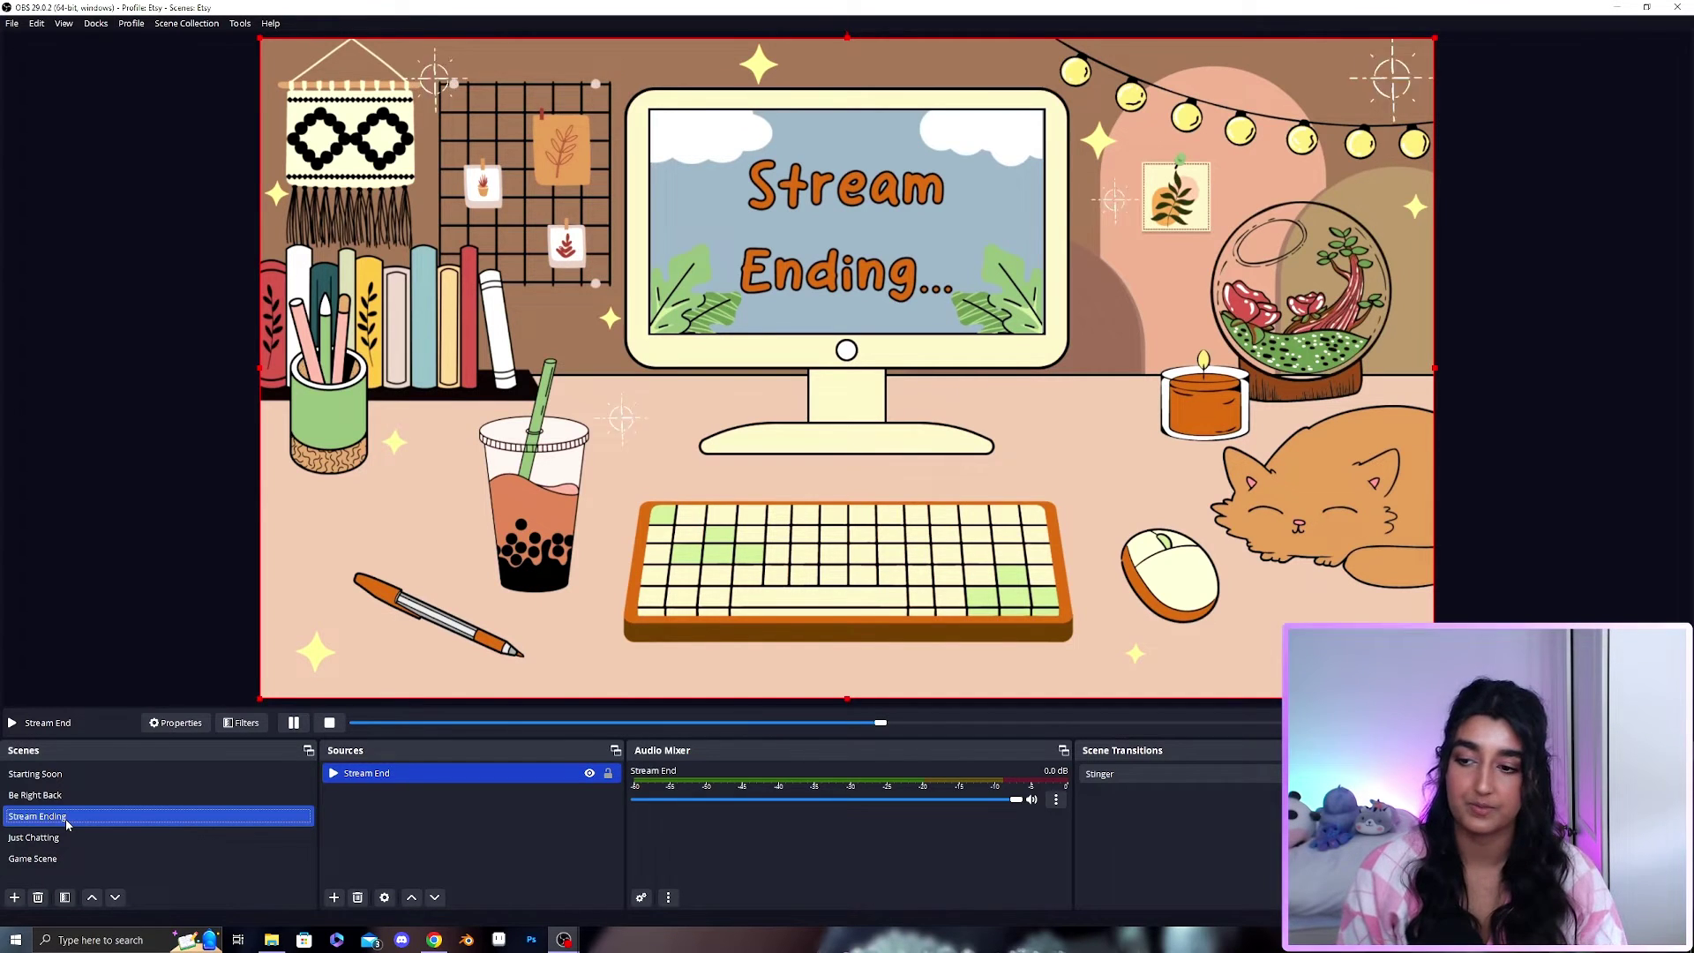
left_click(57, 838)
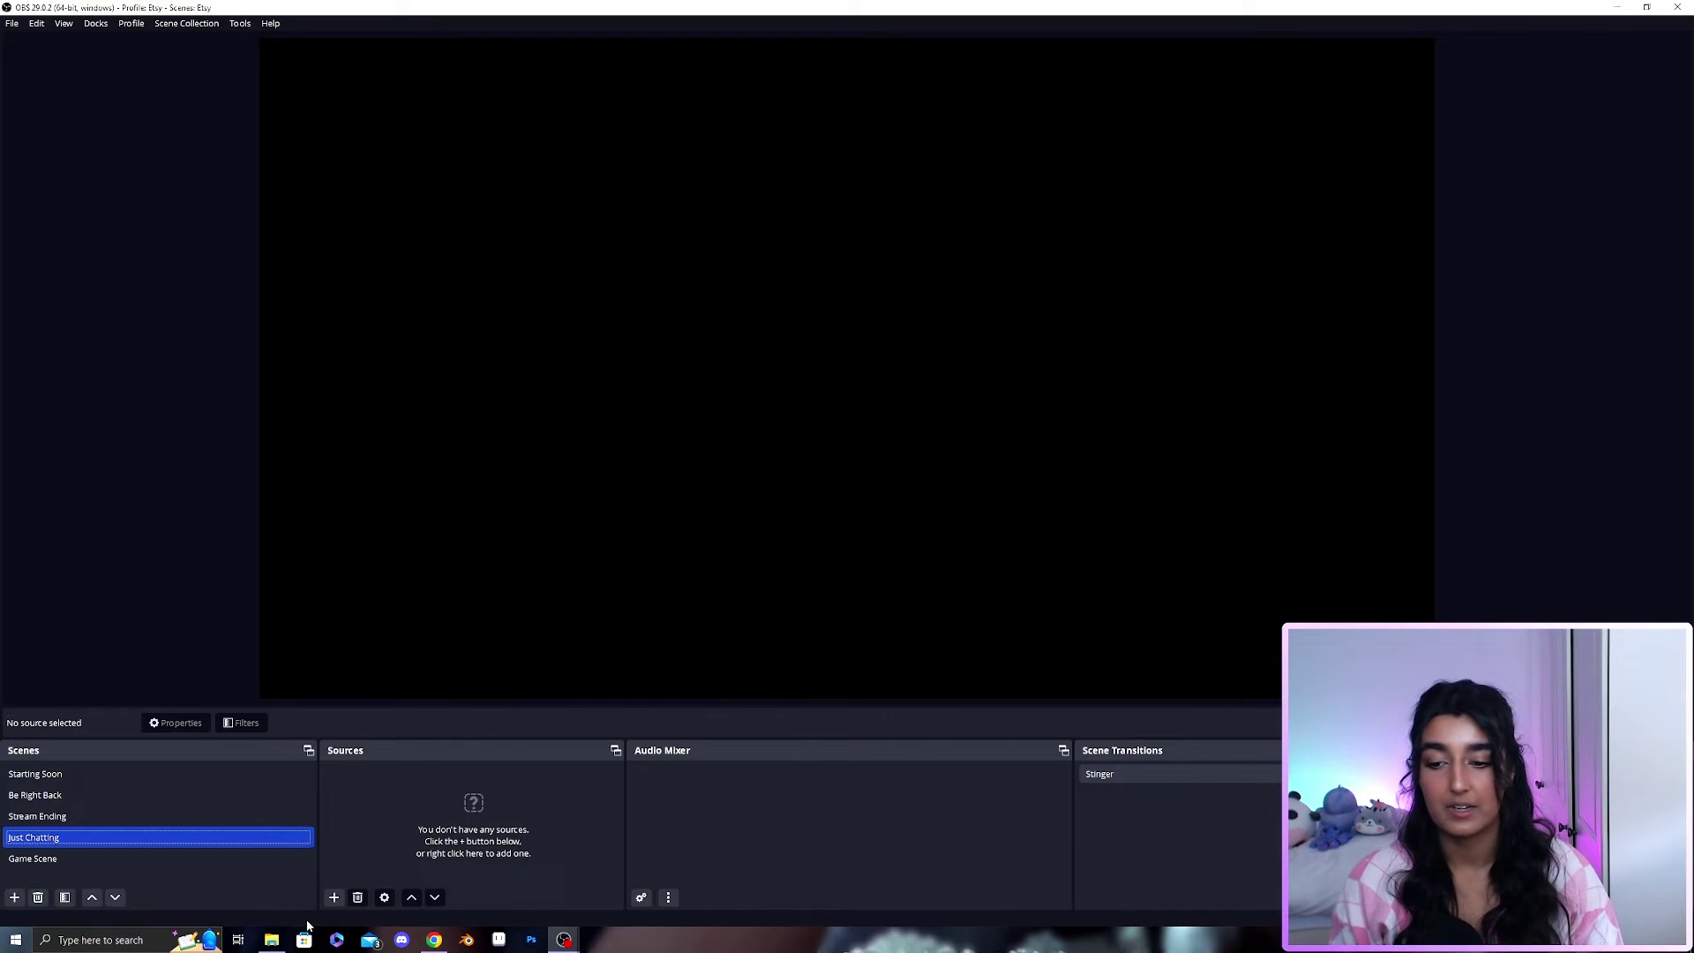
Add an image source named 'JustChatting' showing Just Chatting.png
left_click(336, 898)
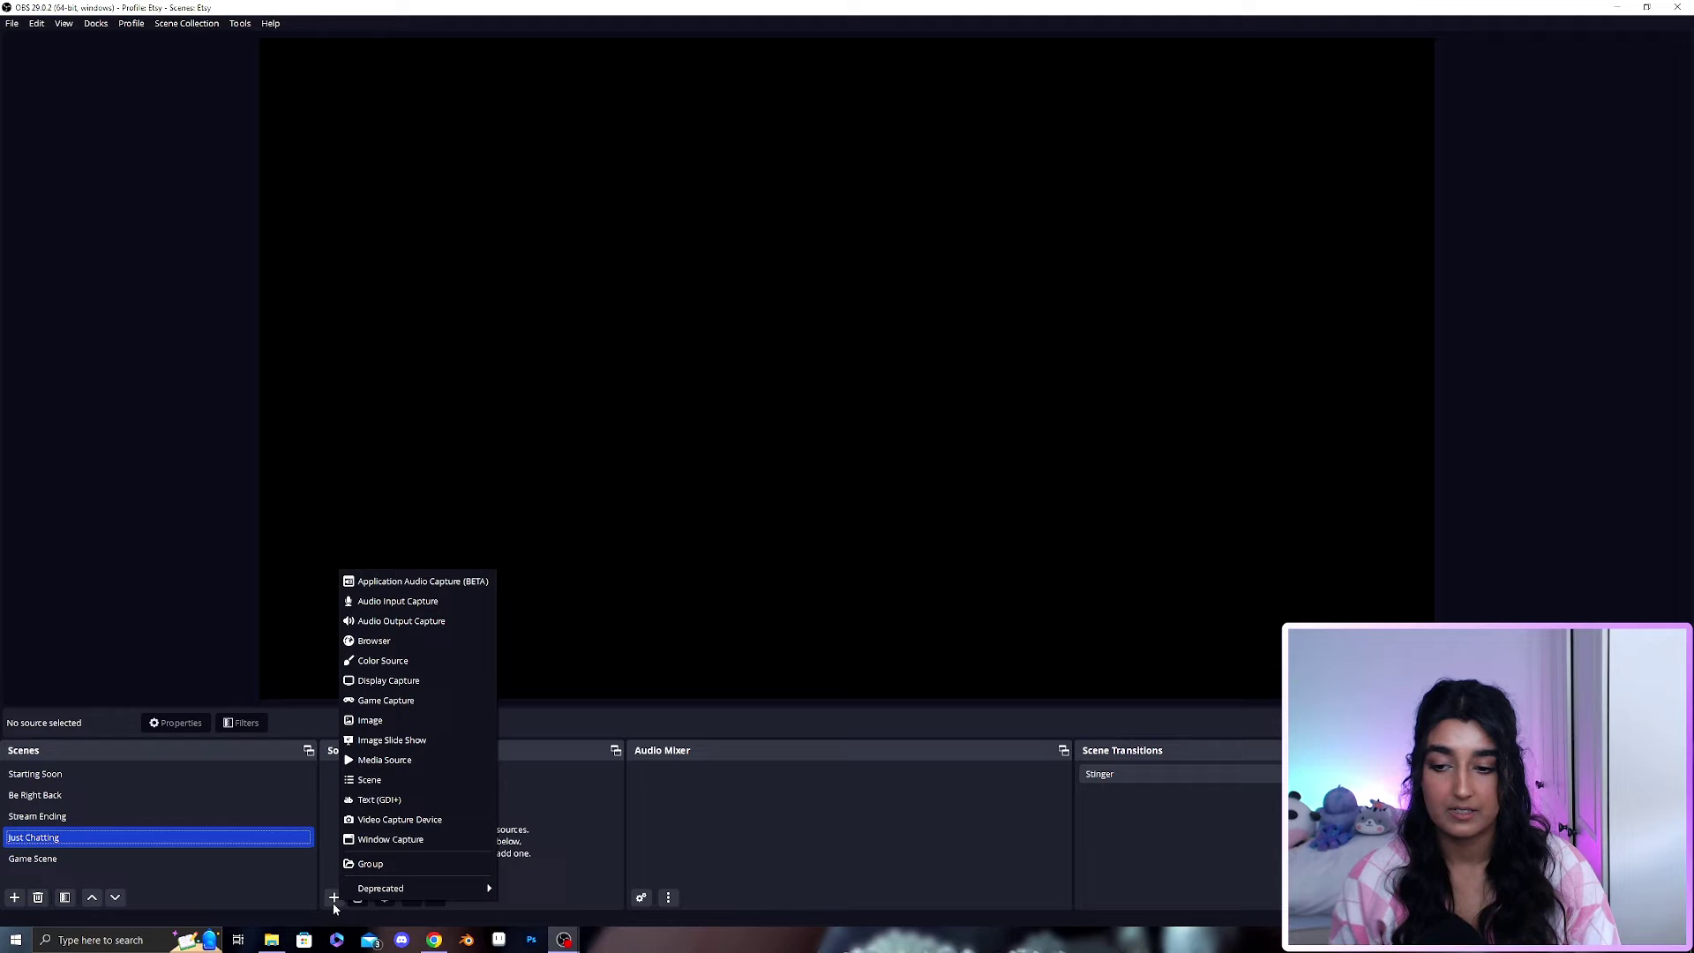
left_click(418, 720)
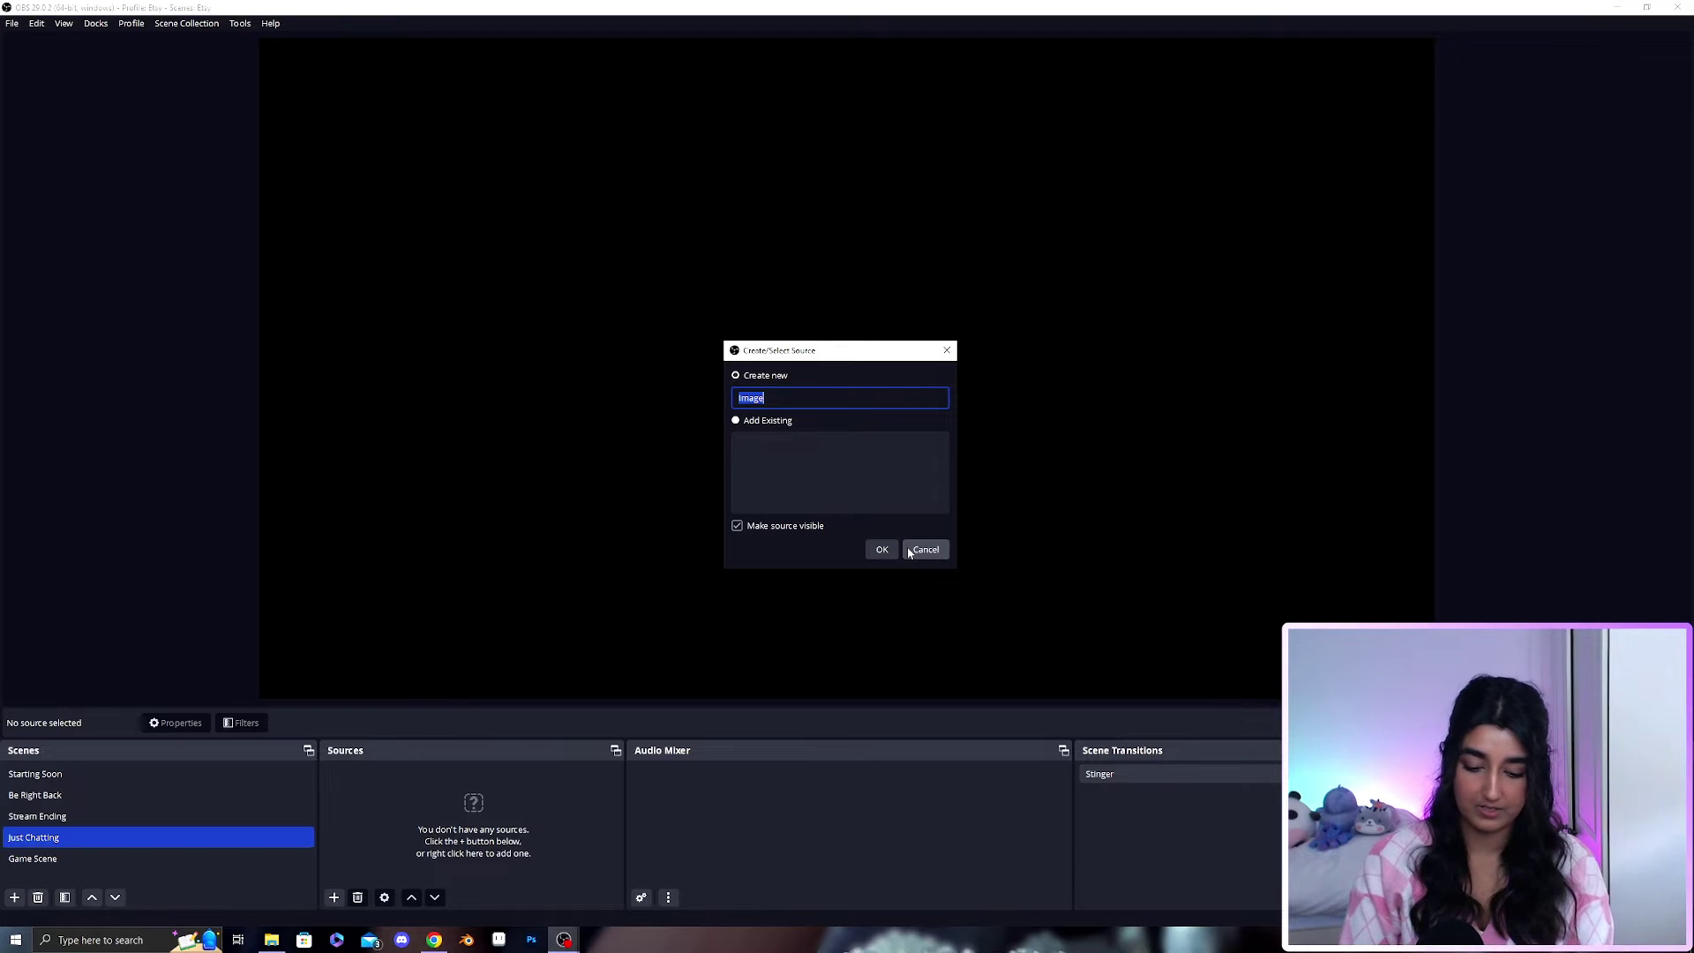
type("JustCh")
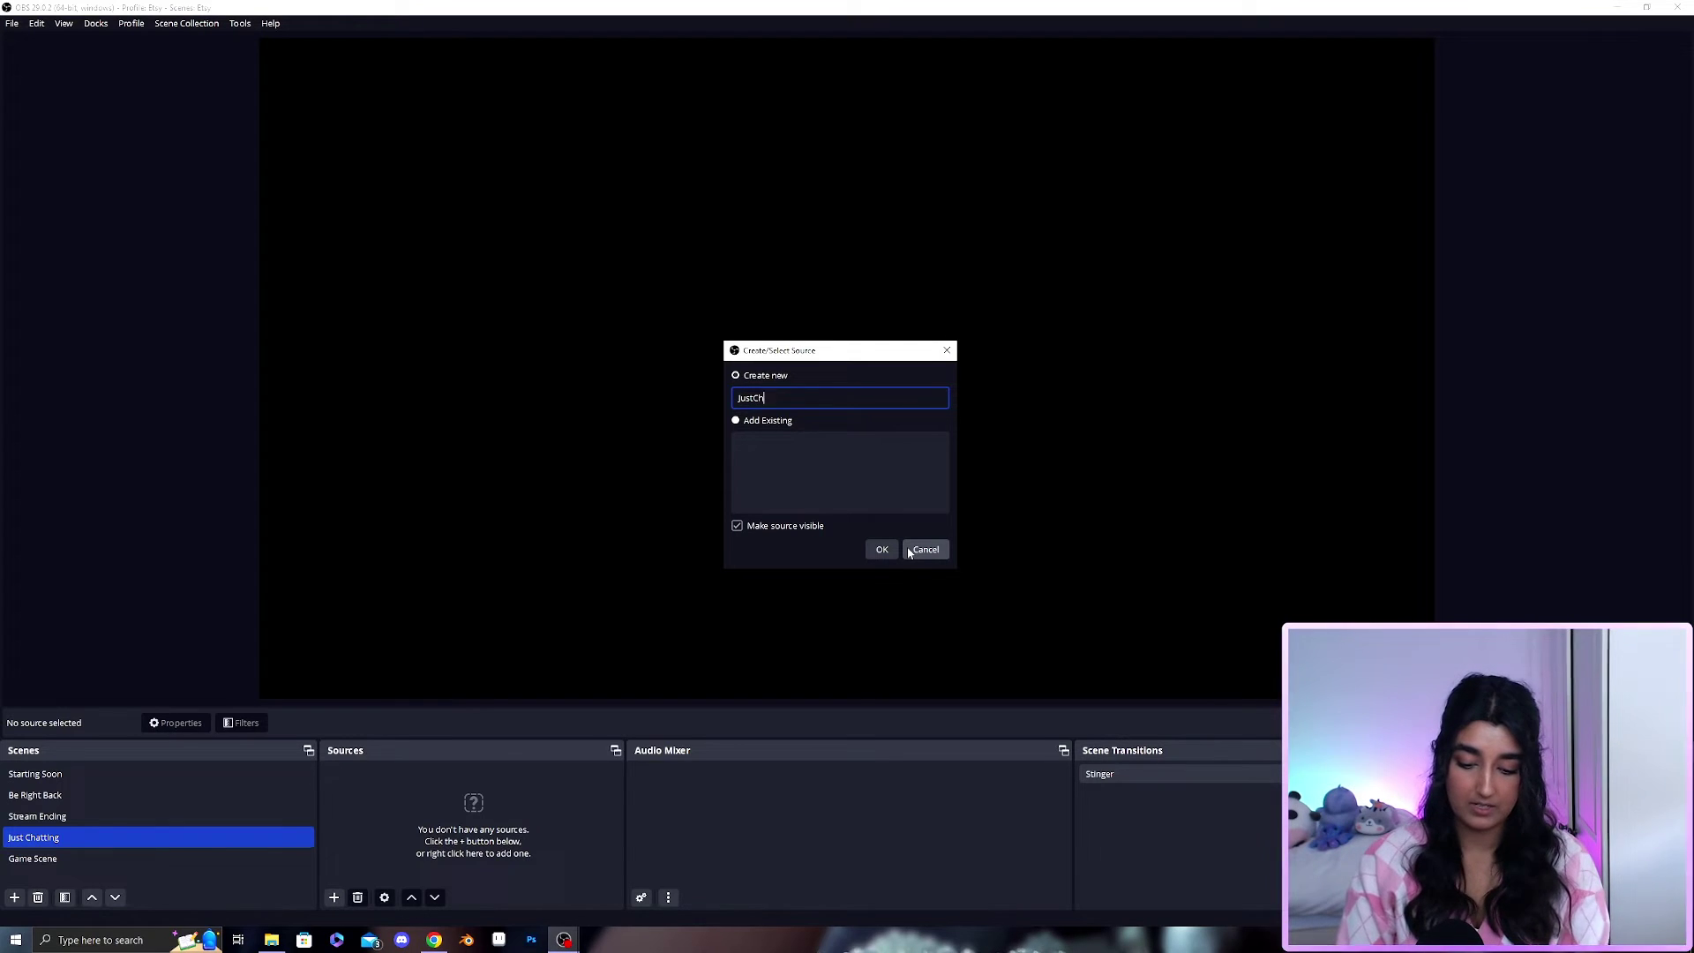
type("atting")
key("Return")
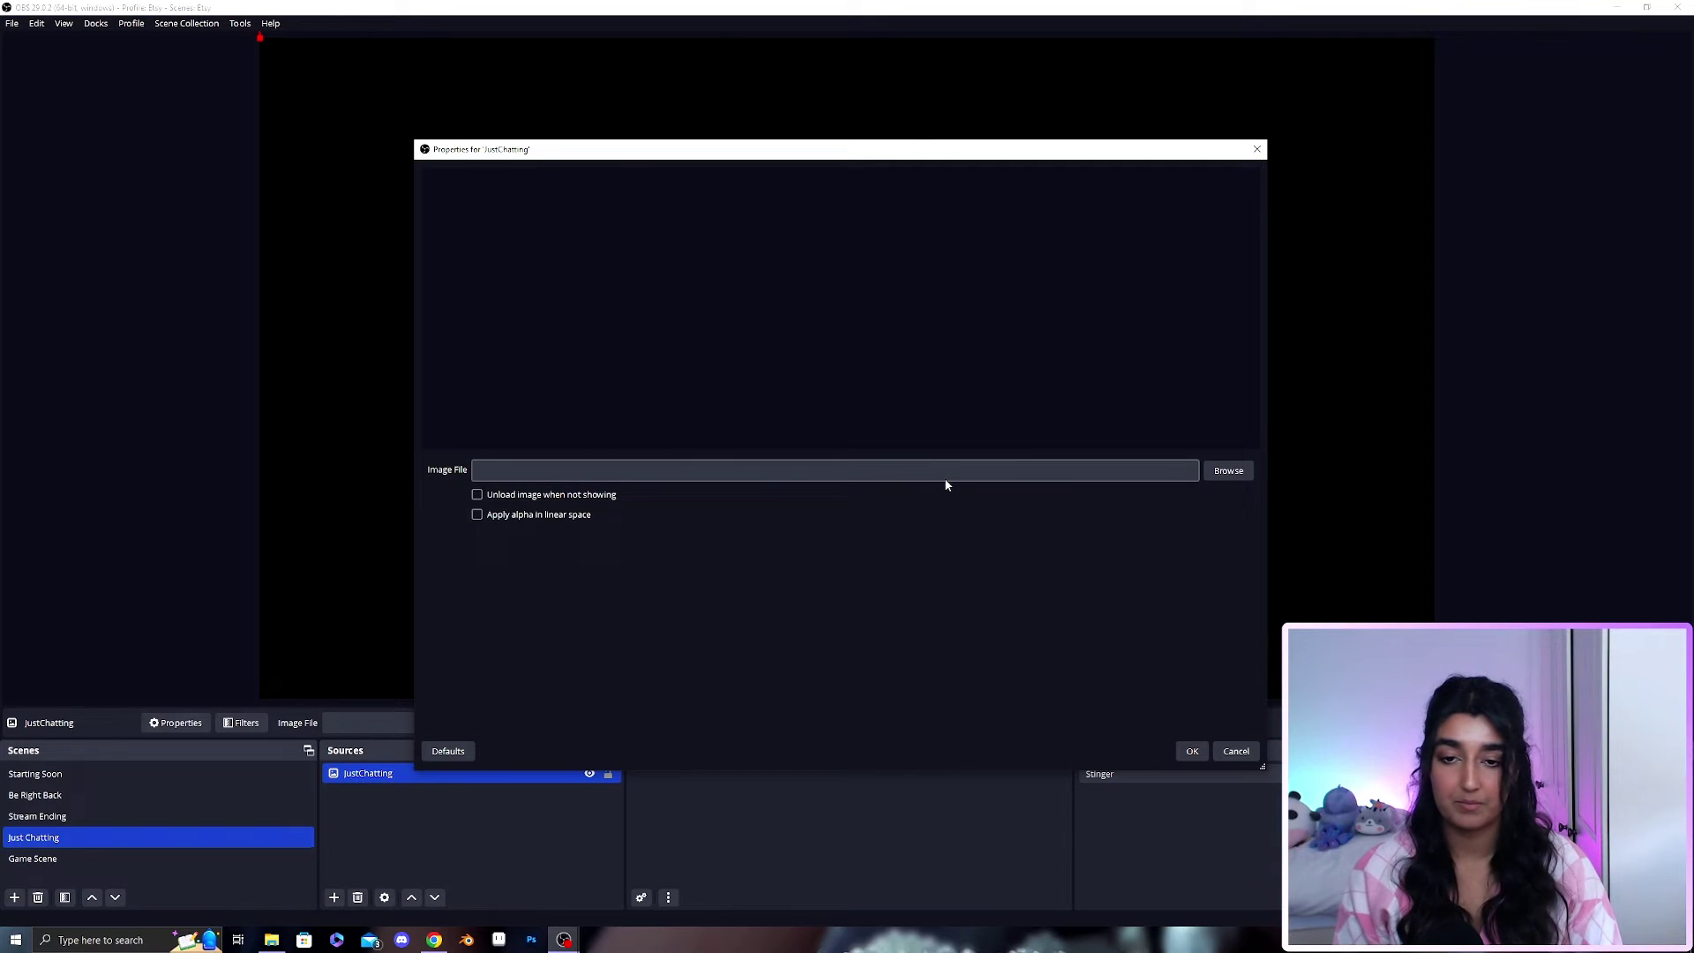
left_click(1227, 470)
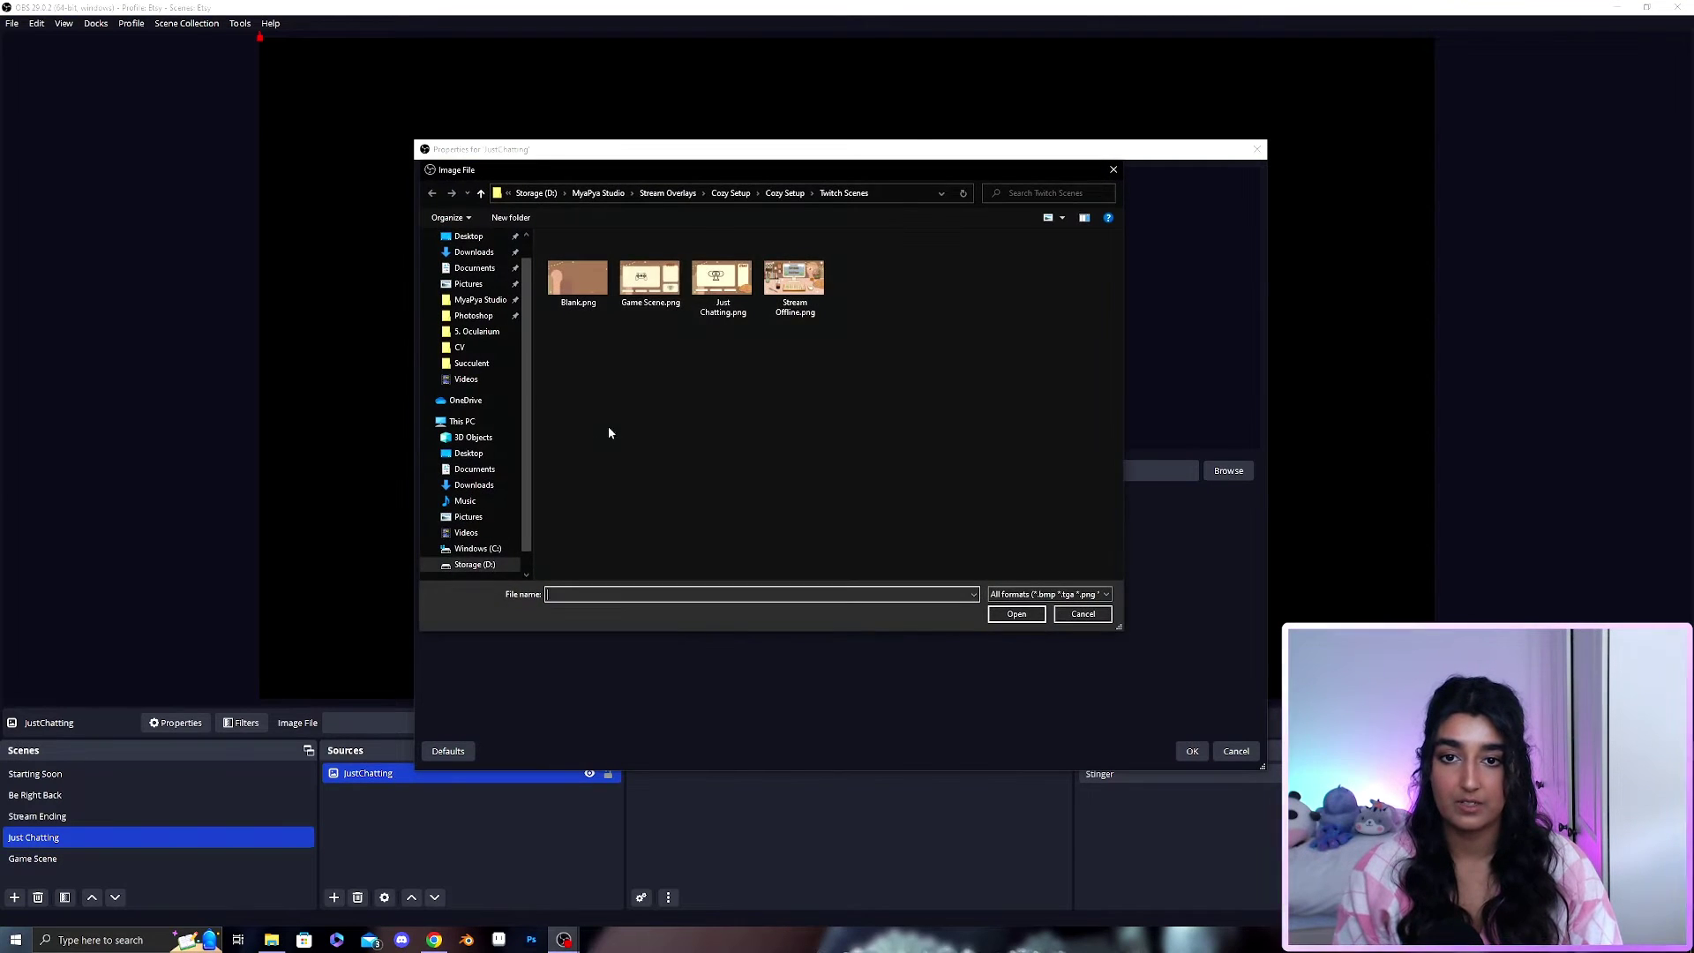
left_click(719, 281)
left_click(1015, 614)
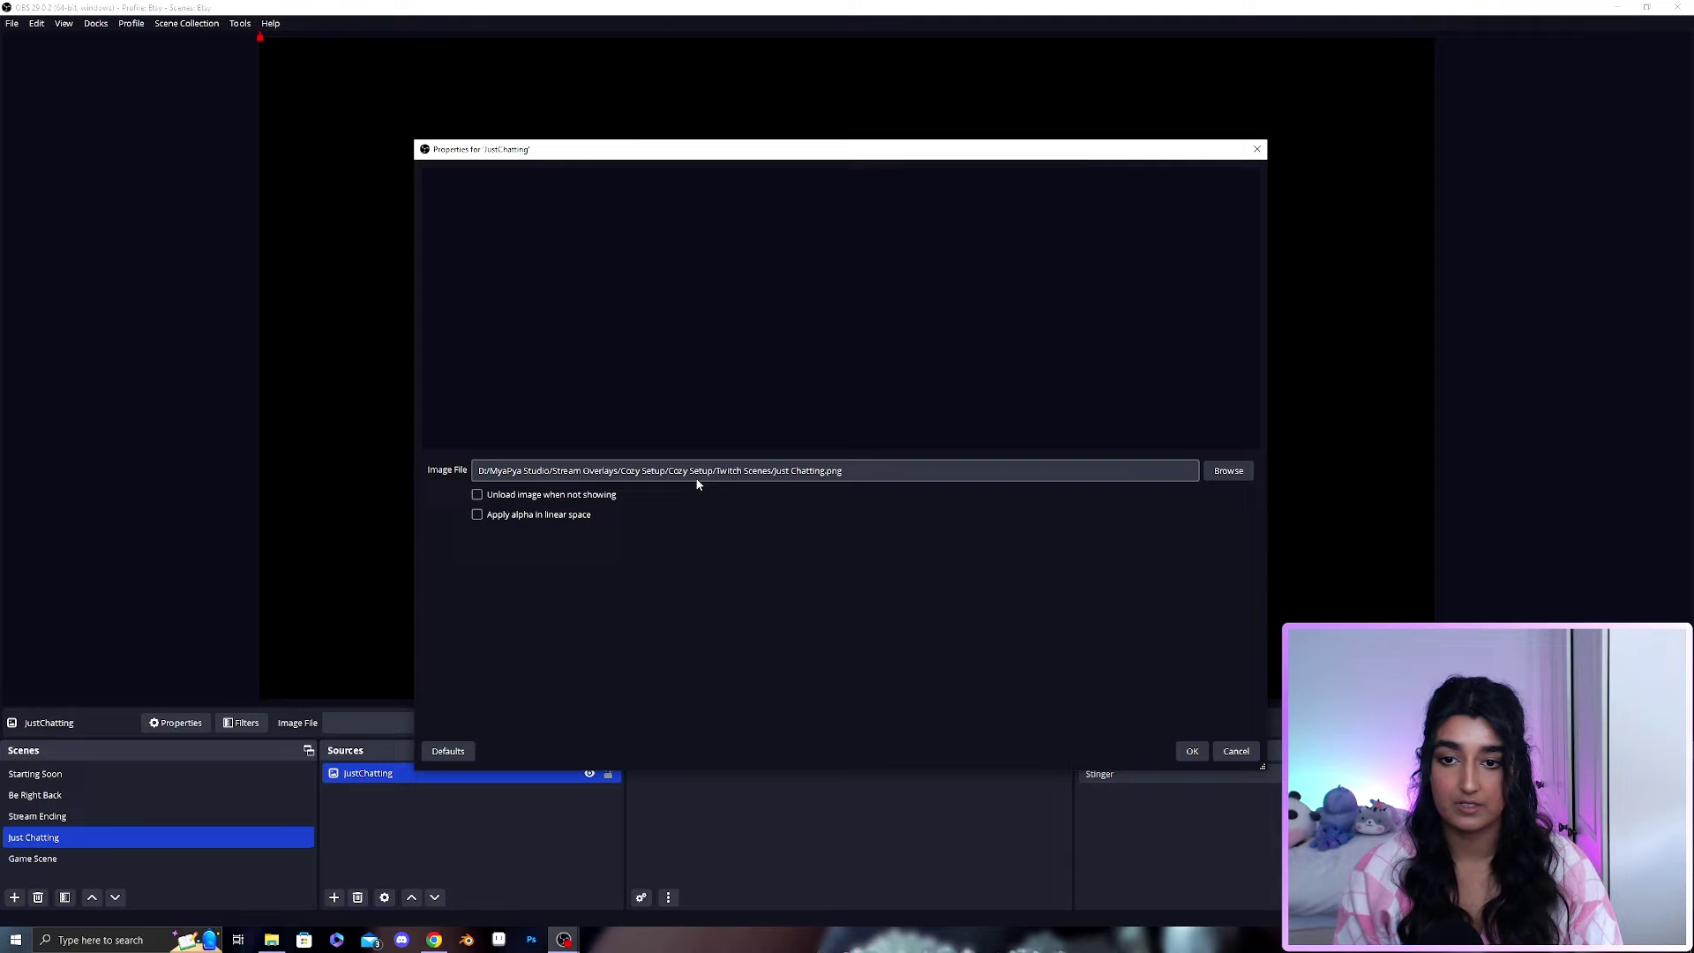
left_click(1192, 751)
Resize and position the Just Chatting image to fill the whole canvas
left_click_drag(259, 39, 916, 409)
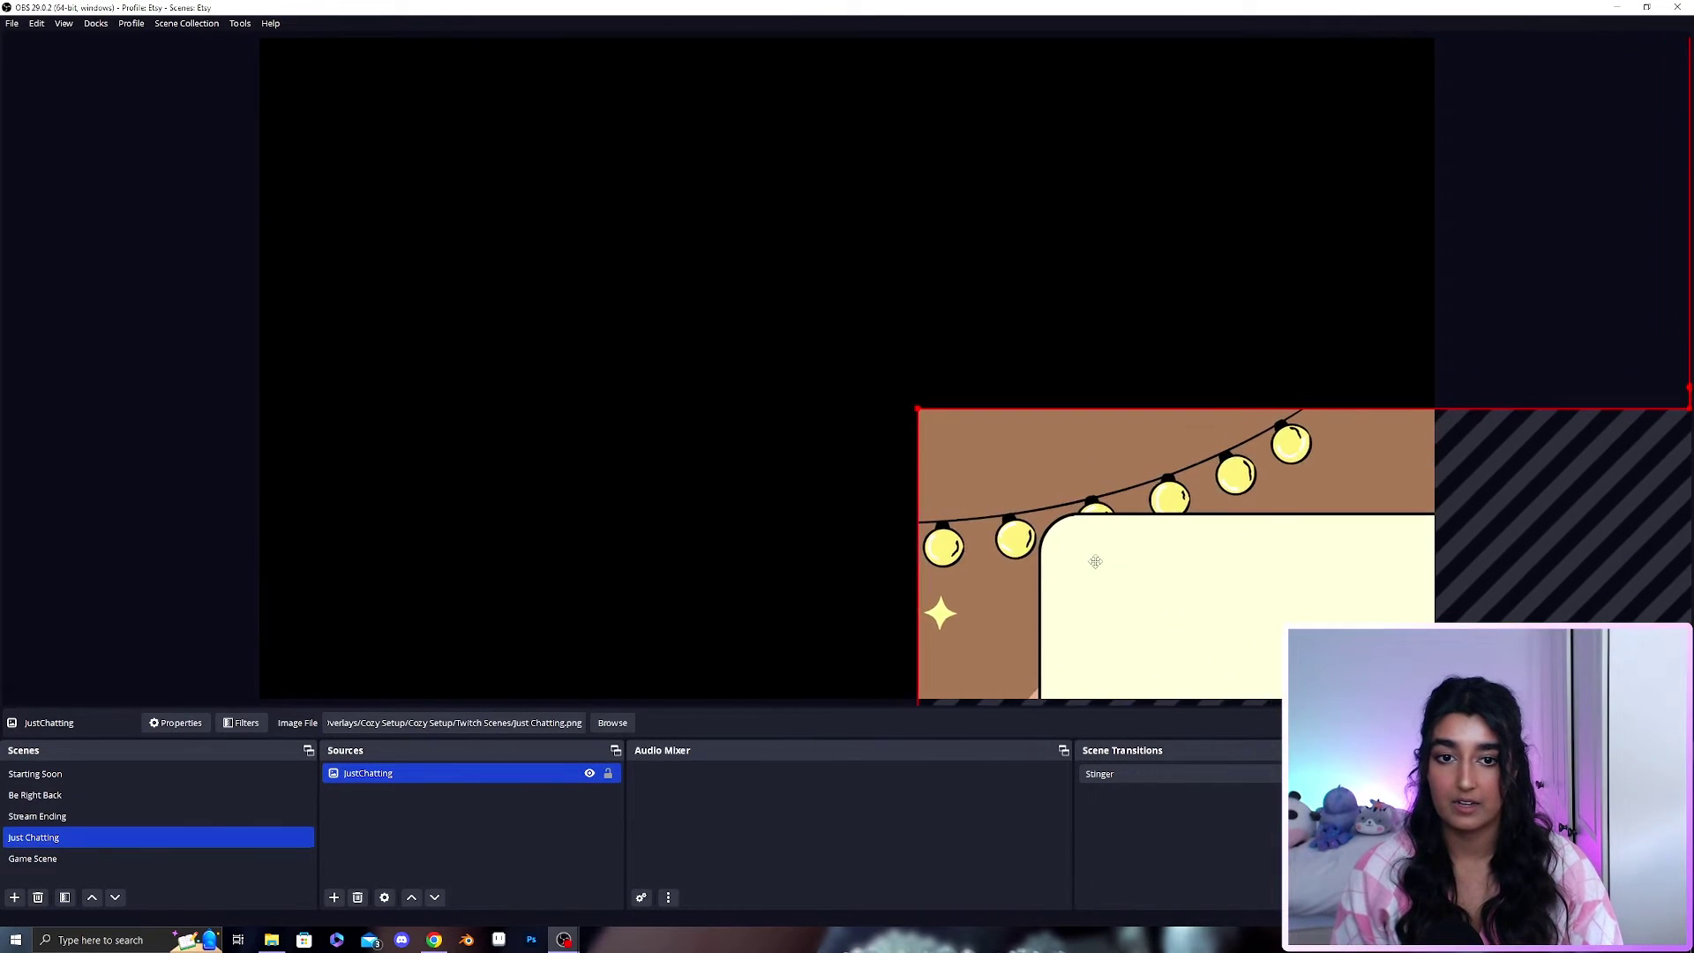
left_click_drag(1092, 559, 446, 199)
left_click_drag(258, 39, 835, 363)
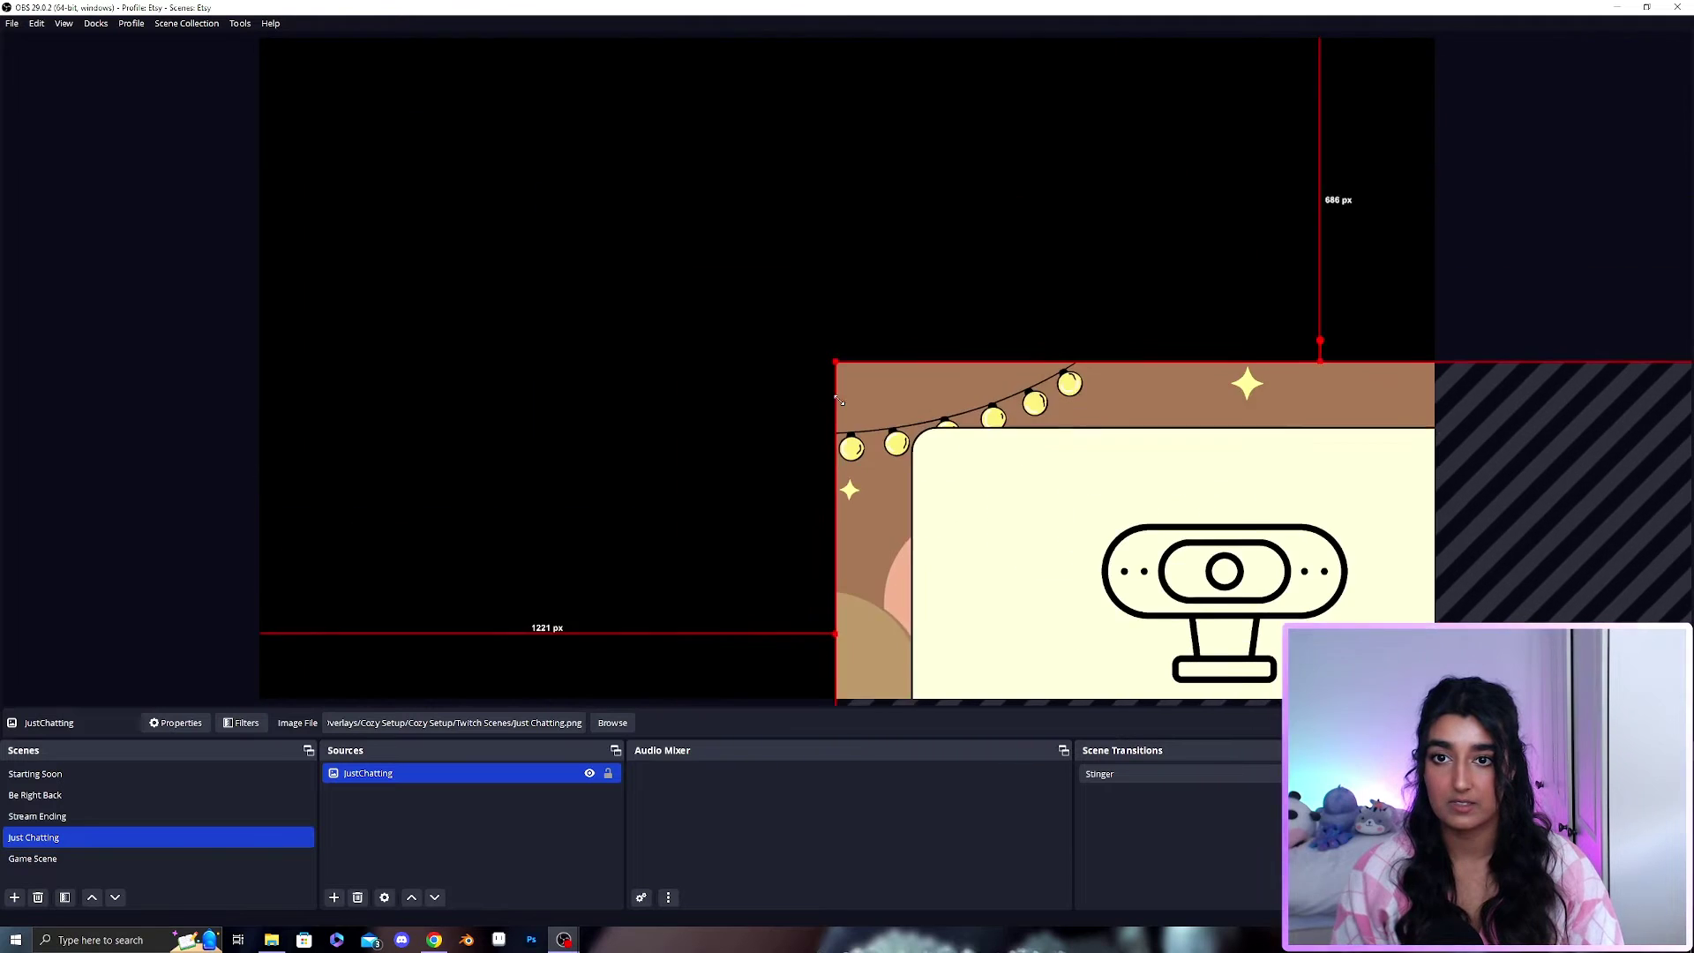
left_click_drag(1059, 529, 530, 224)
left_click_drag(306, 57, 259, 39)
left_click_drag(1221, 579, 1435, 699)
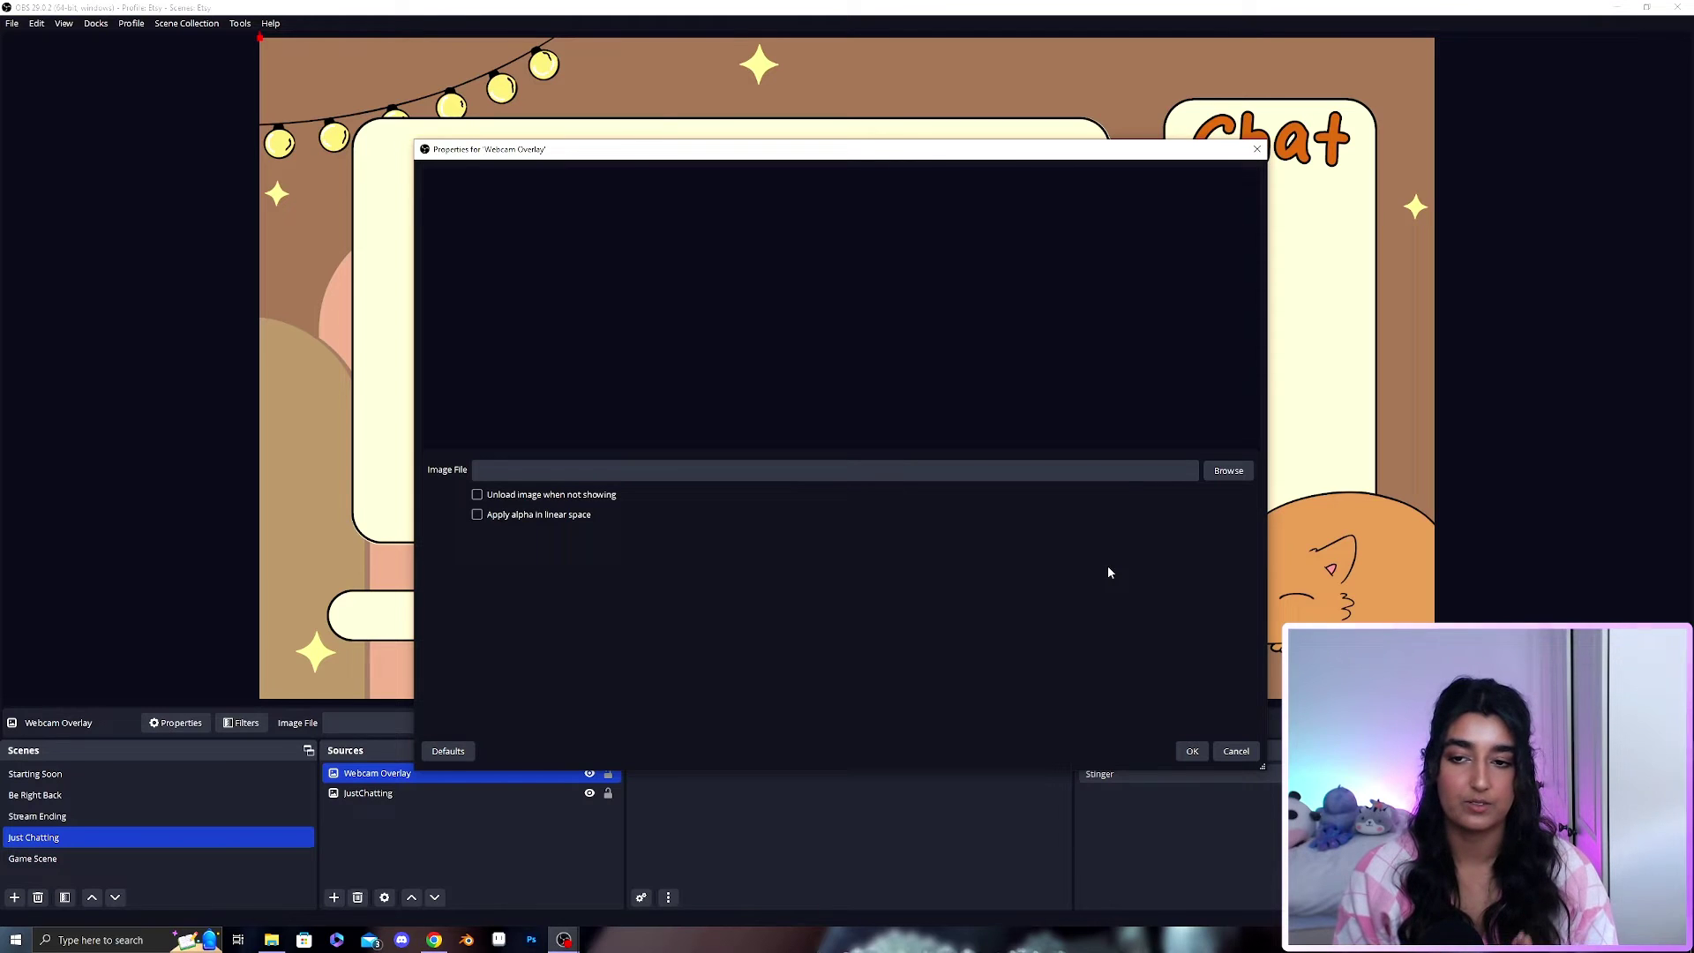
Load Cozy Setup/Webcam Overlay/Webcam Overlay.png into the Webcam Overlay source and drag it over the webcam box
left_click(1229, 470)
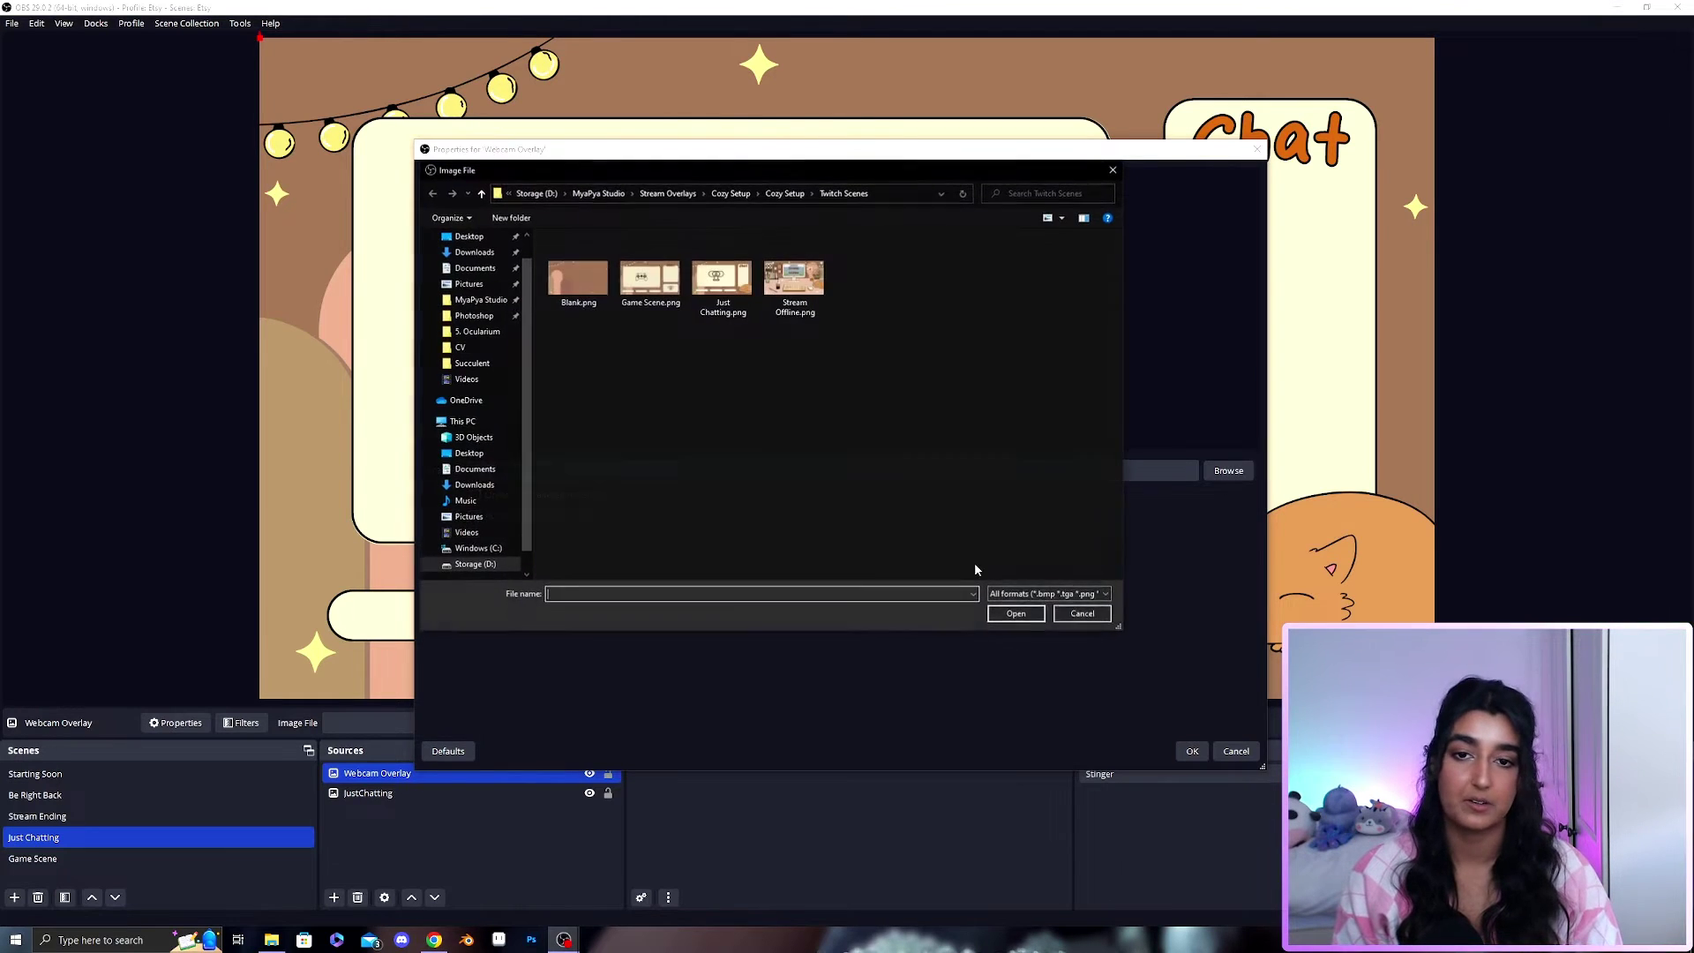
left_click(784, 193)
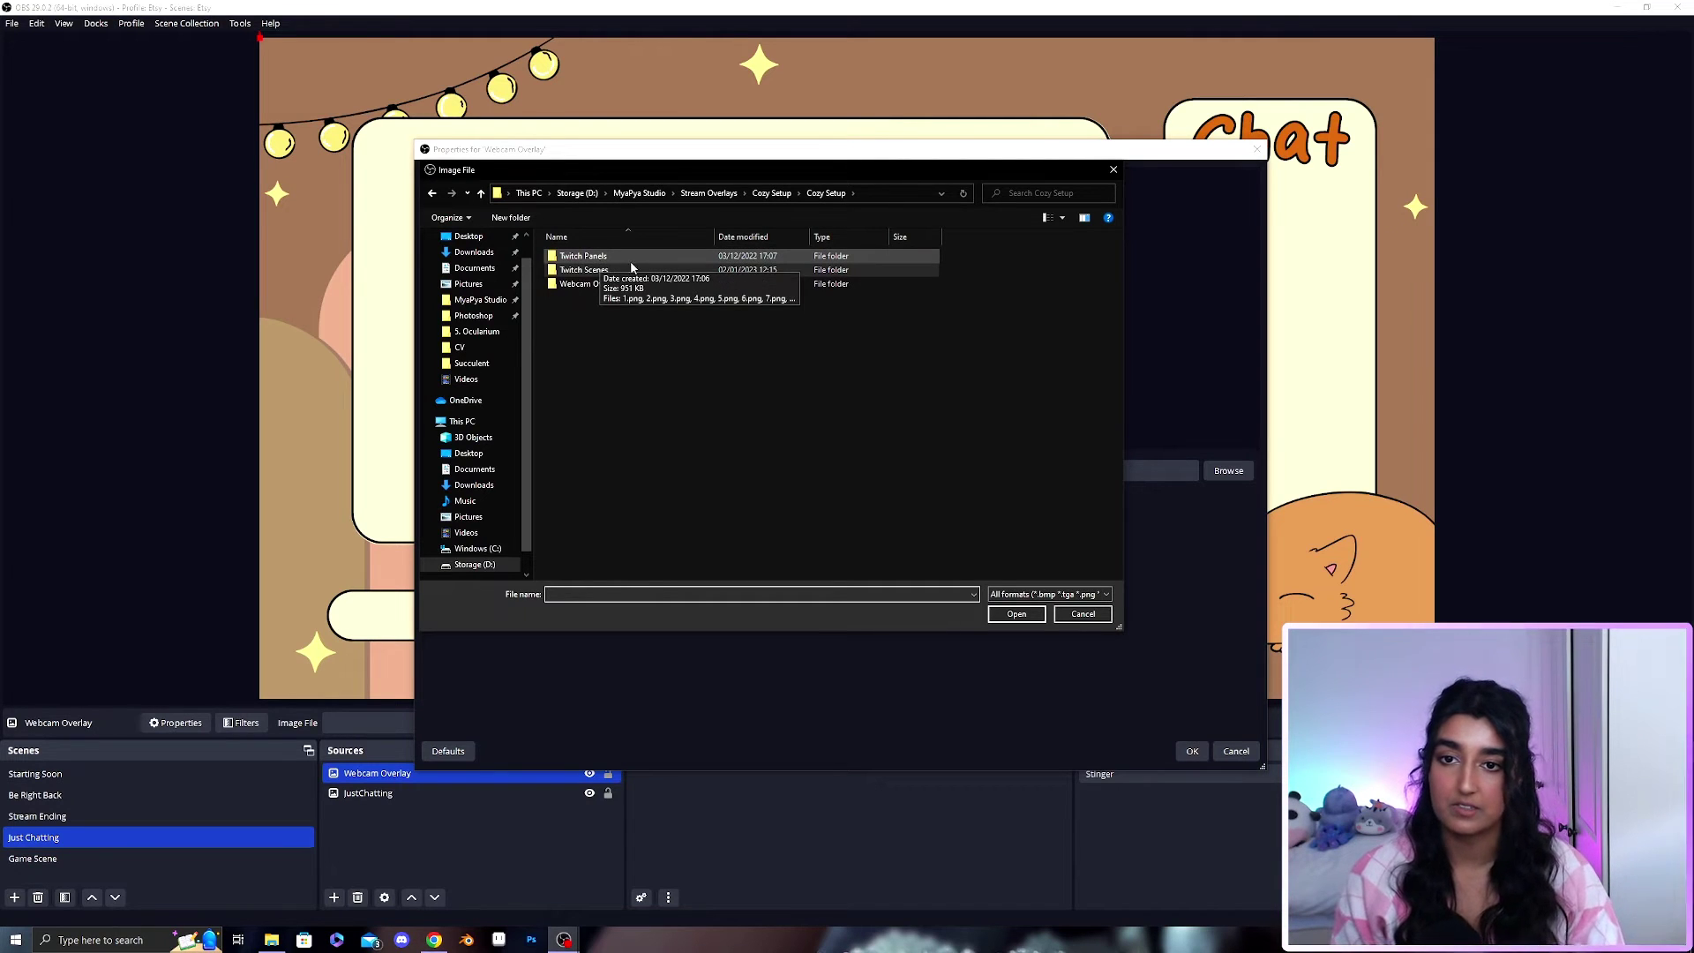
double_click(605, 284)
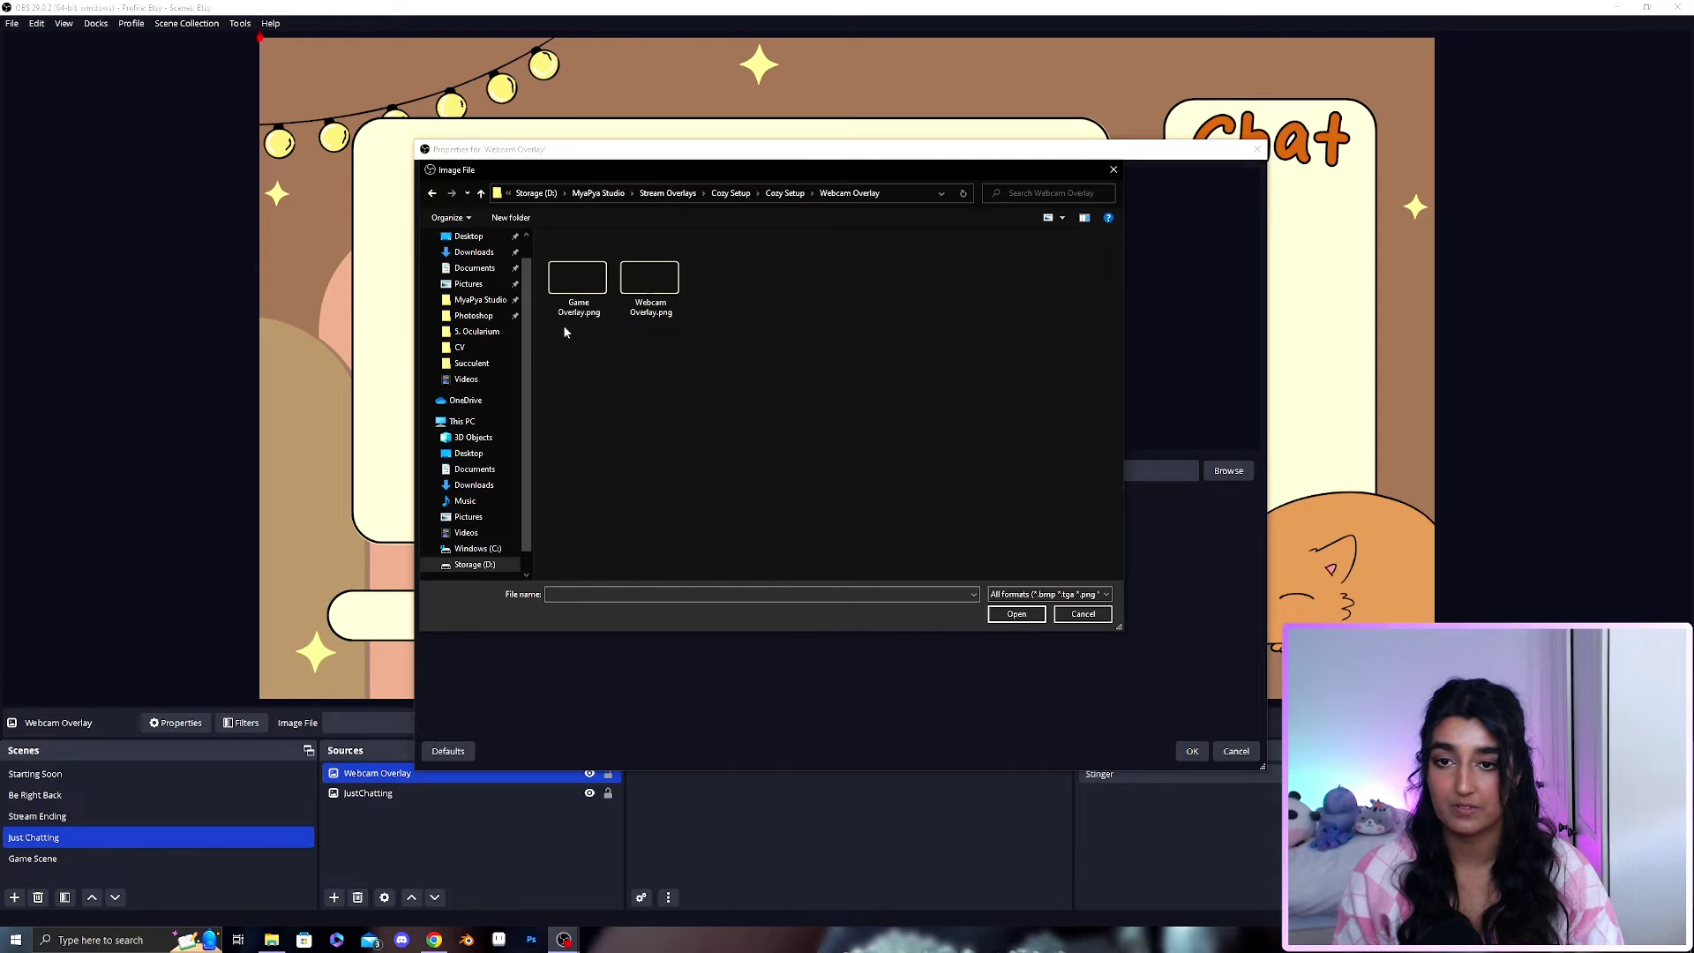
left_click(651, 281)
left_click(1017, 615)
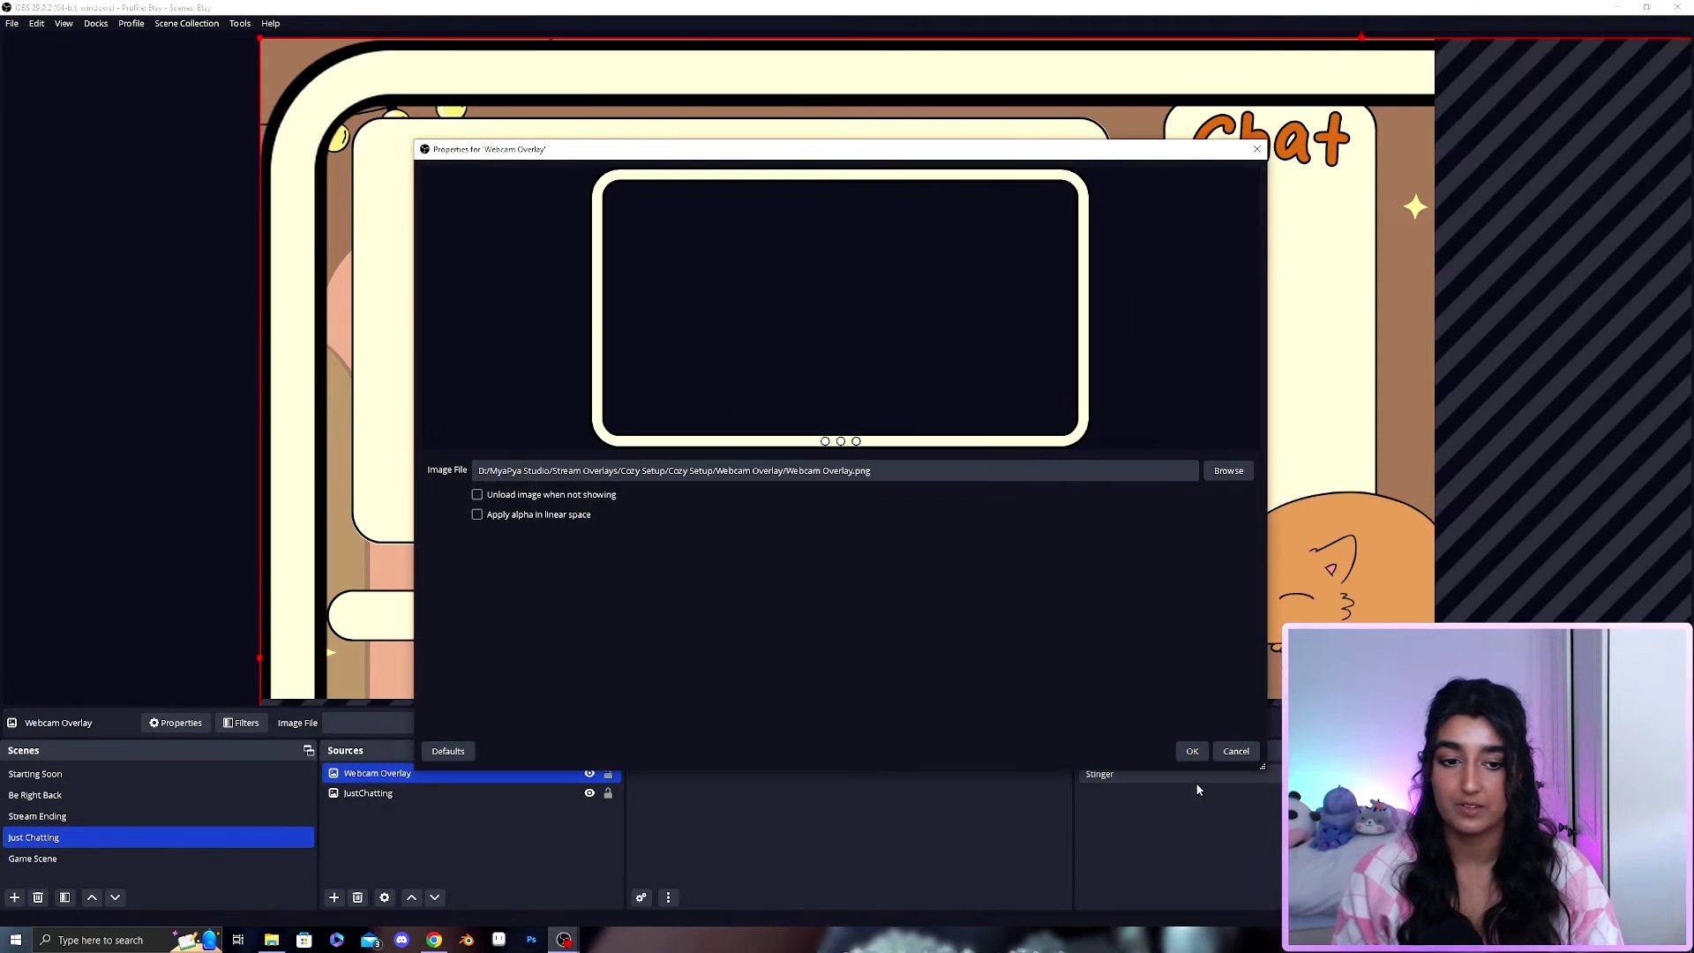
left_click(1192, 751)
left_click_drag(312, 107, 540, 211)
left_click(123, 488)
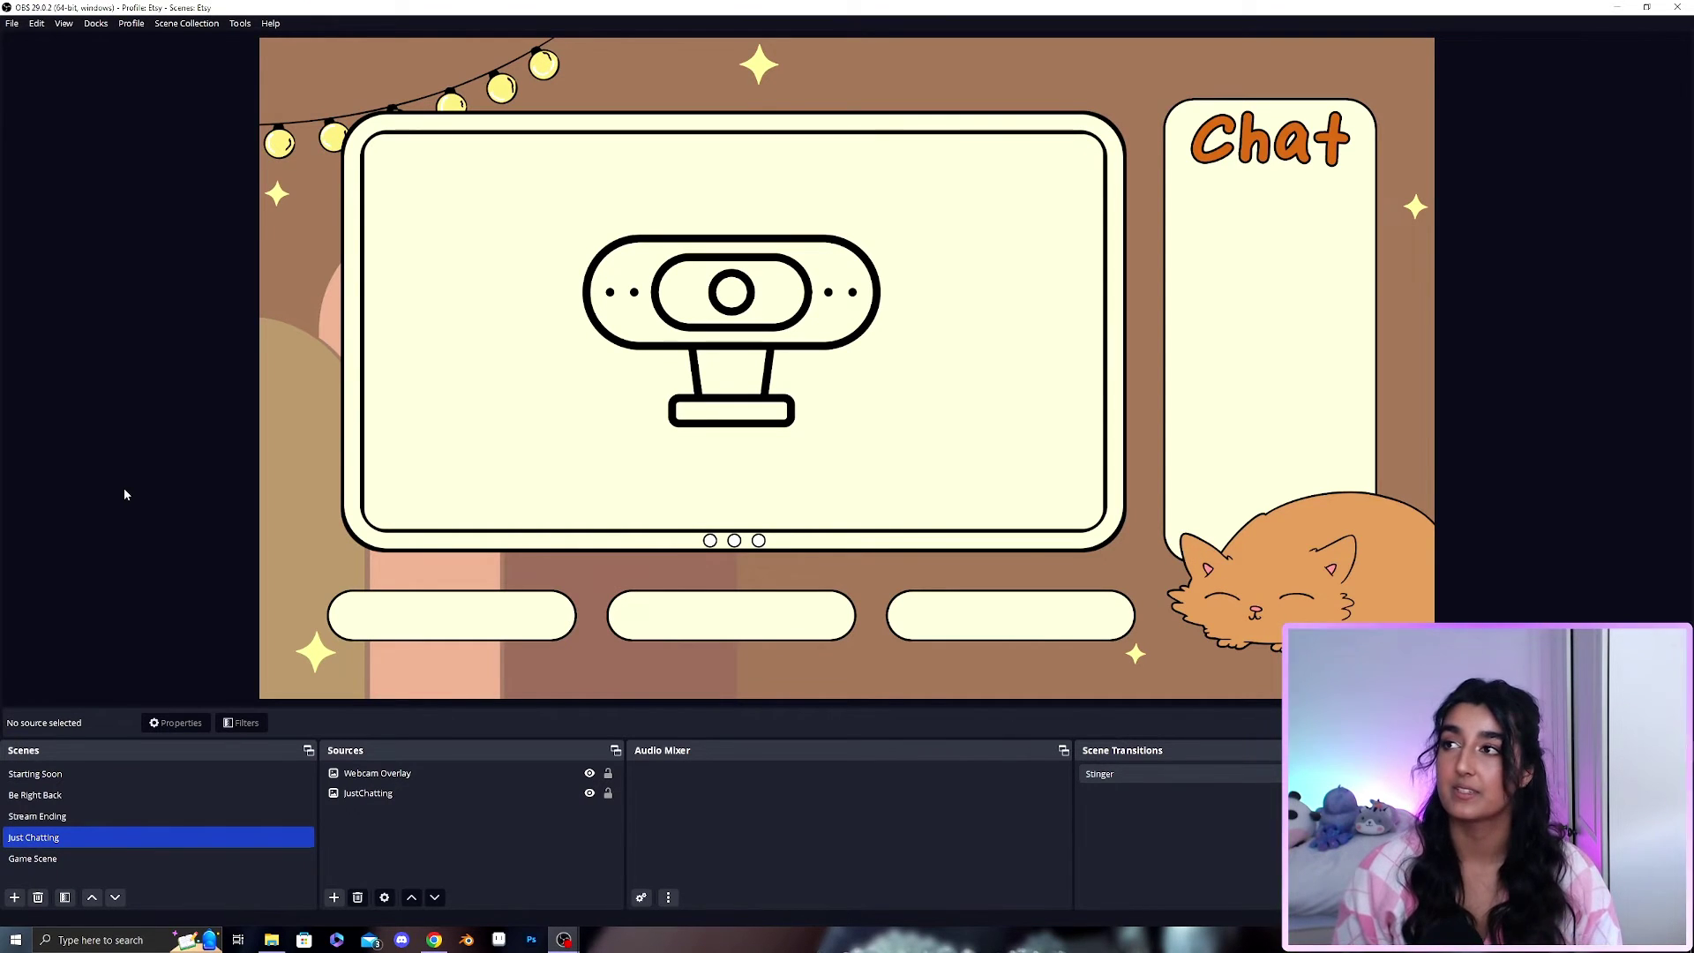
Add the existing Webcam Overlay source to Game Scene, fitted onto the lower-right webcam panel
key("Down")
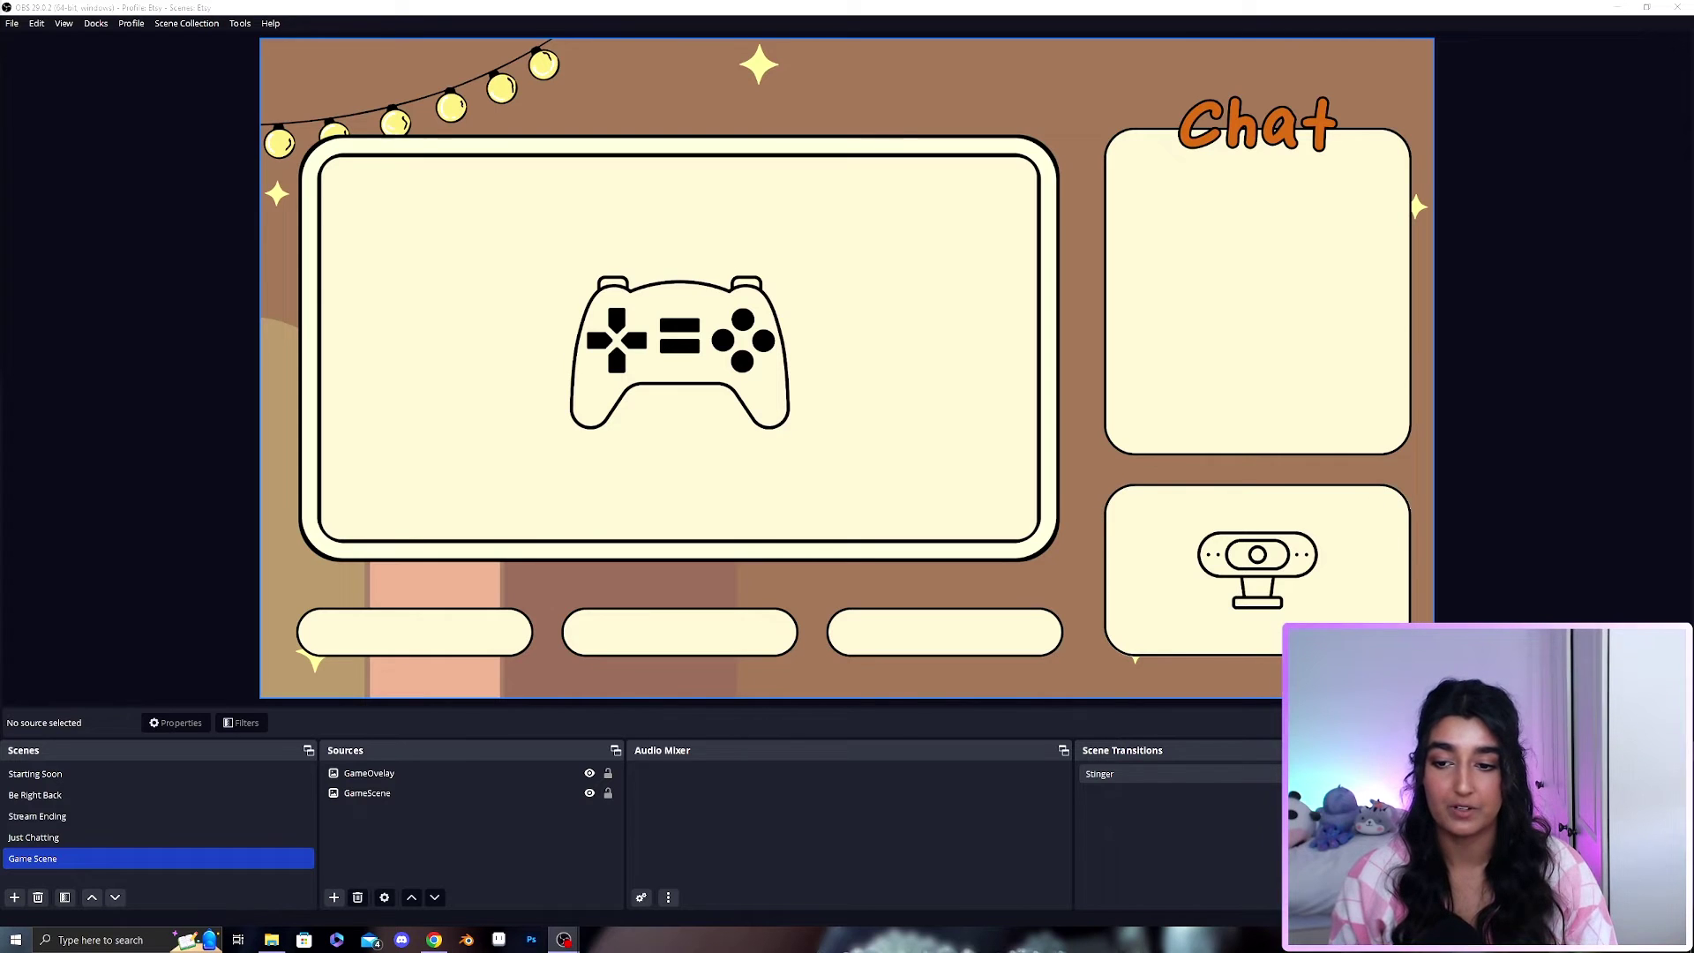
left_click(334, 897)
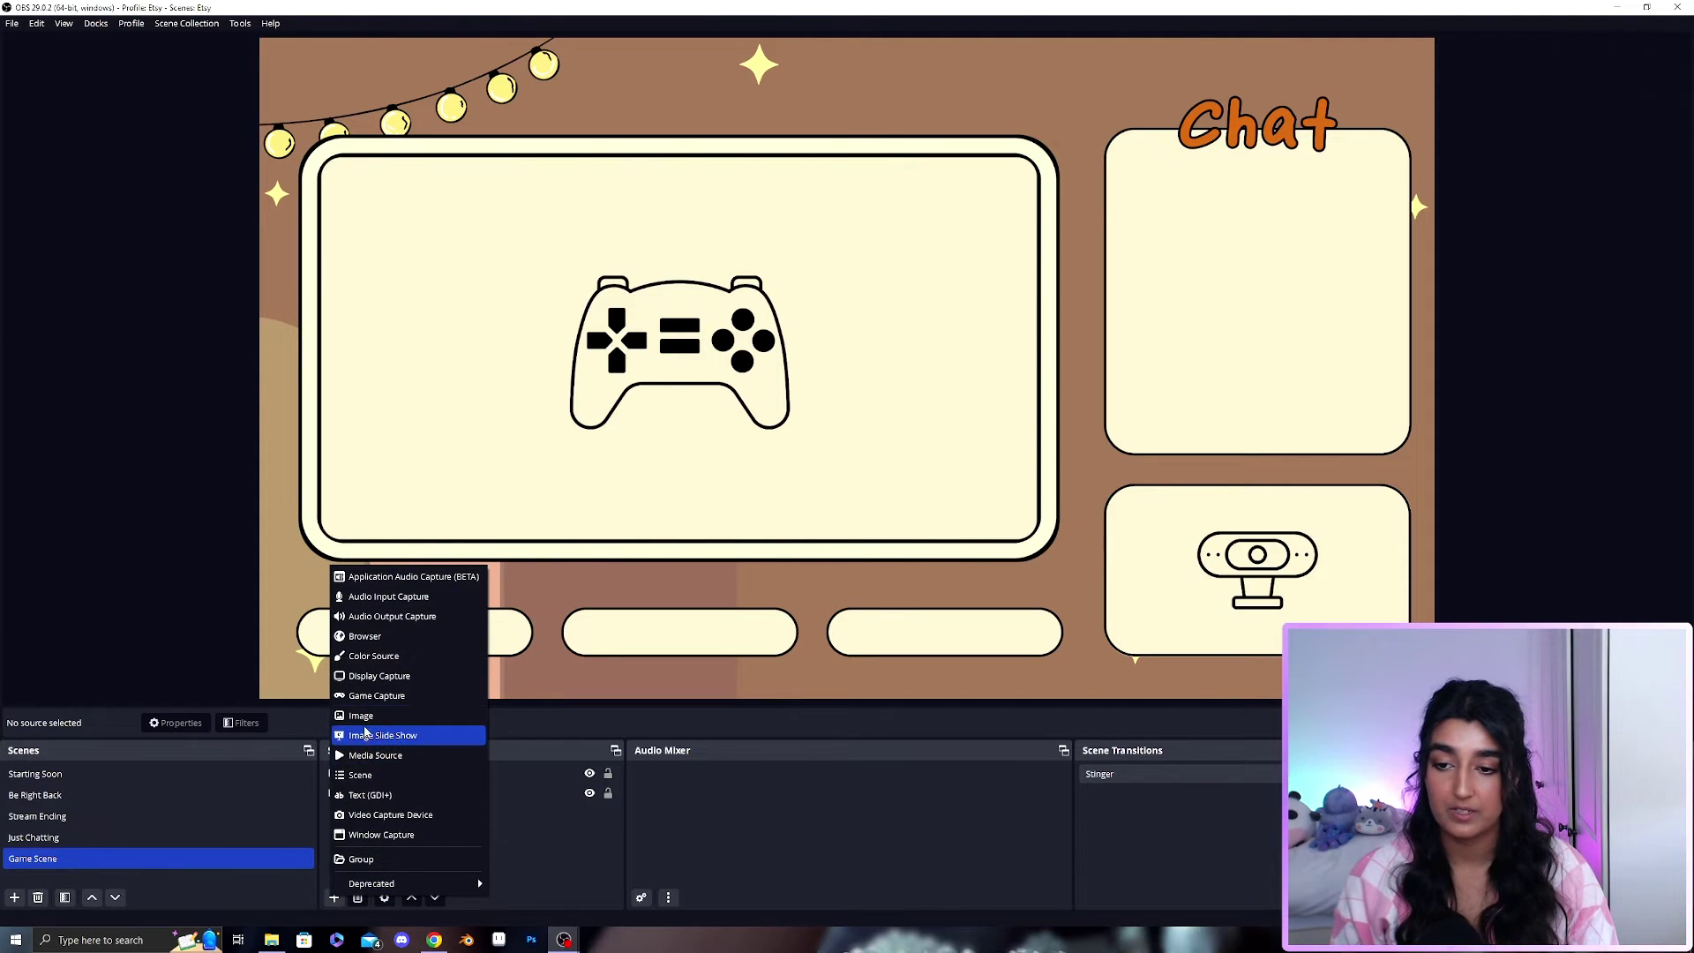
left_click(364, 716)
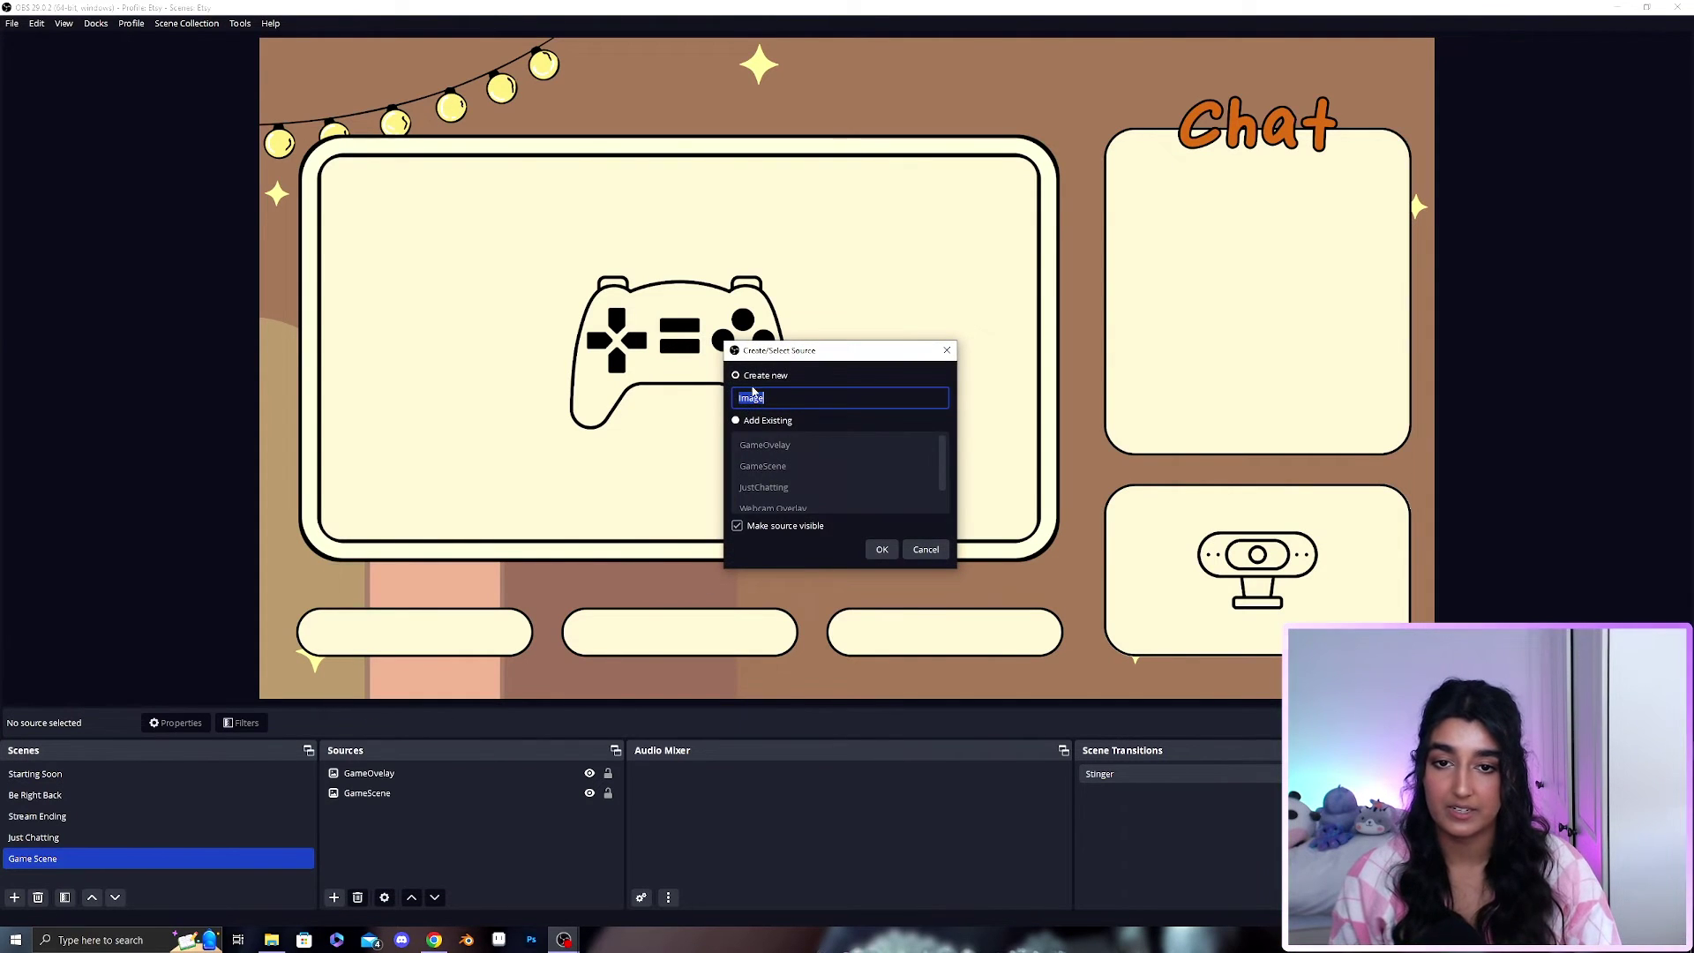
left_click(736, 422)
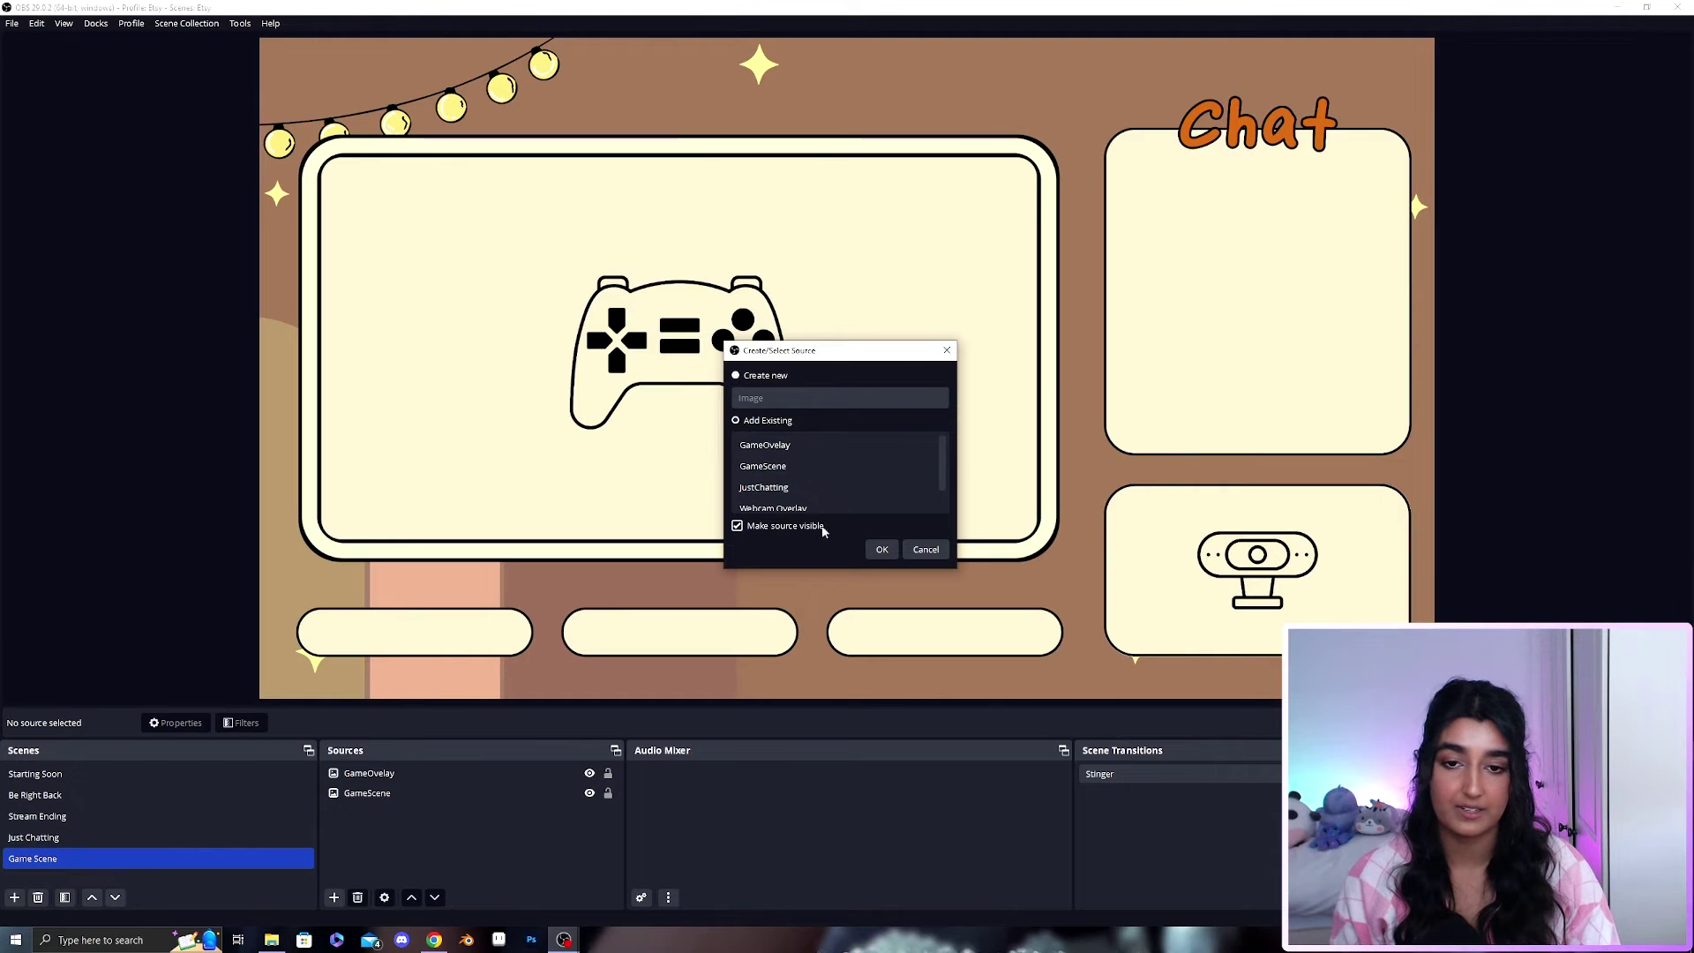
left_click(785, 506)
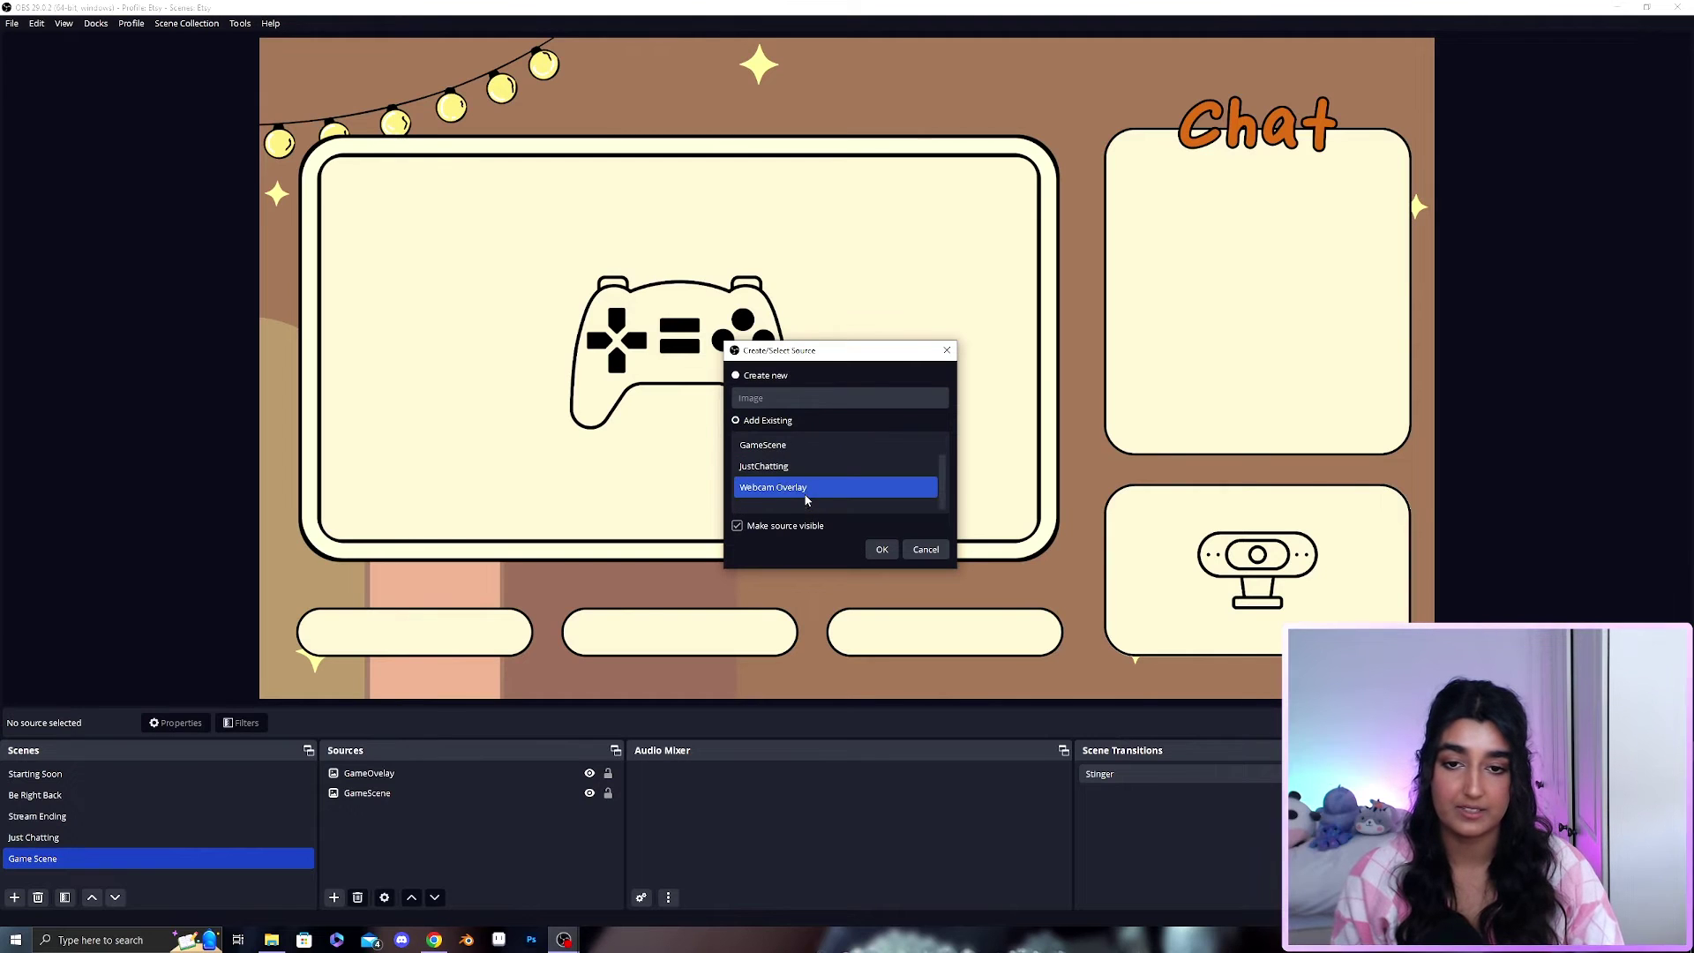
left_click(881, 551)
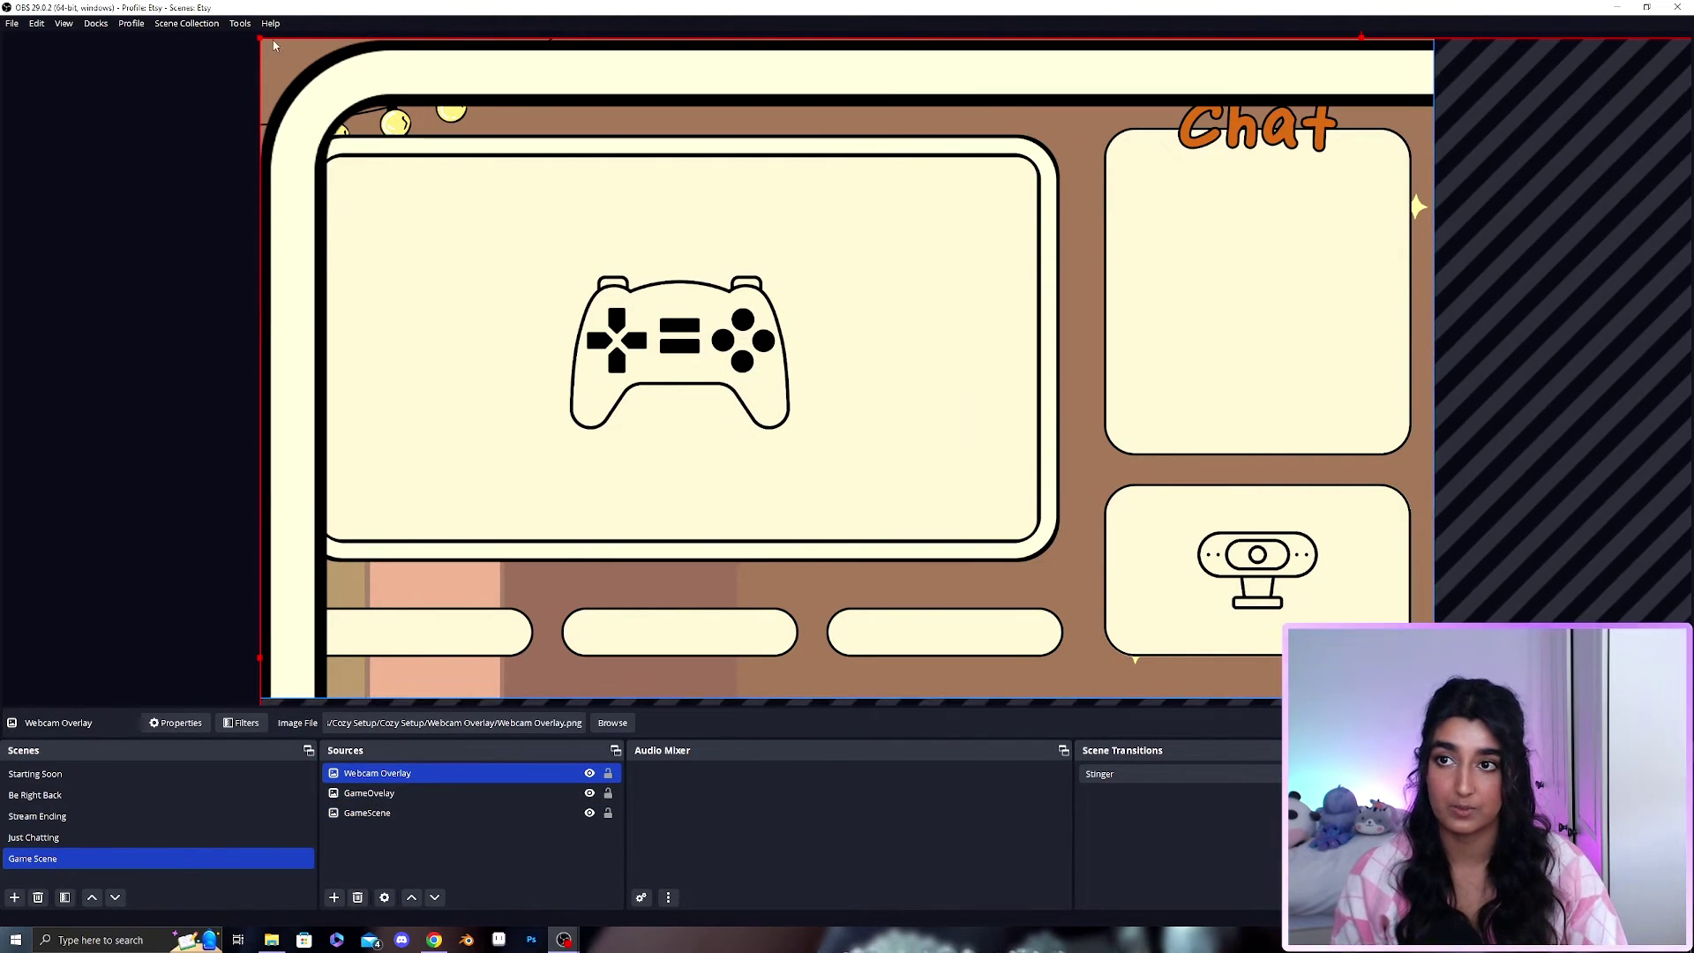
left_click_drag(273, 46, 1124, 505)
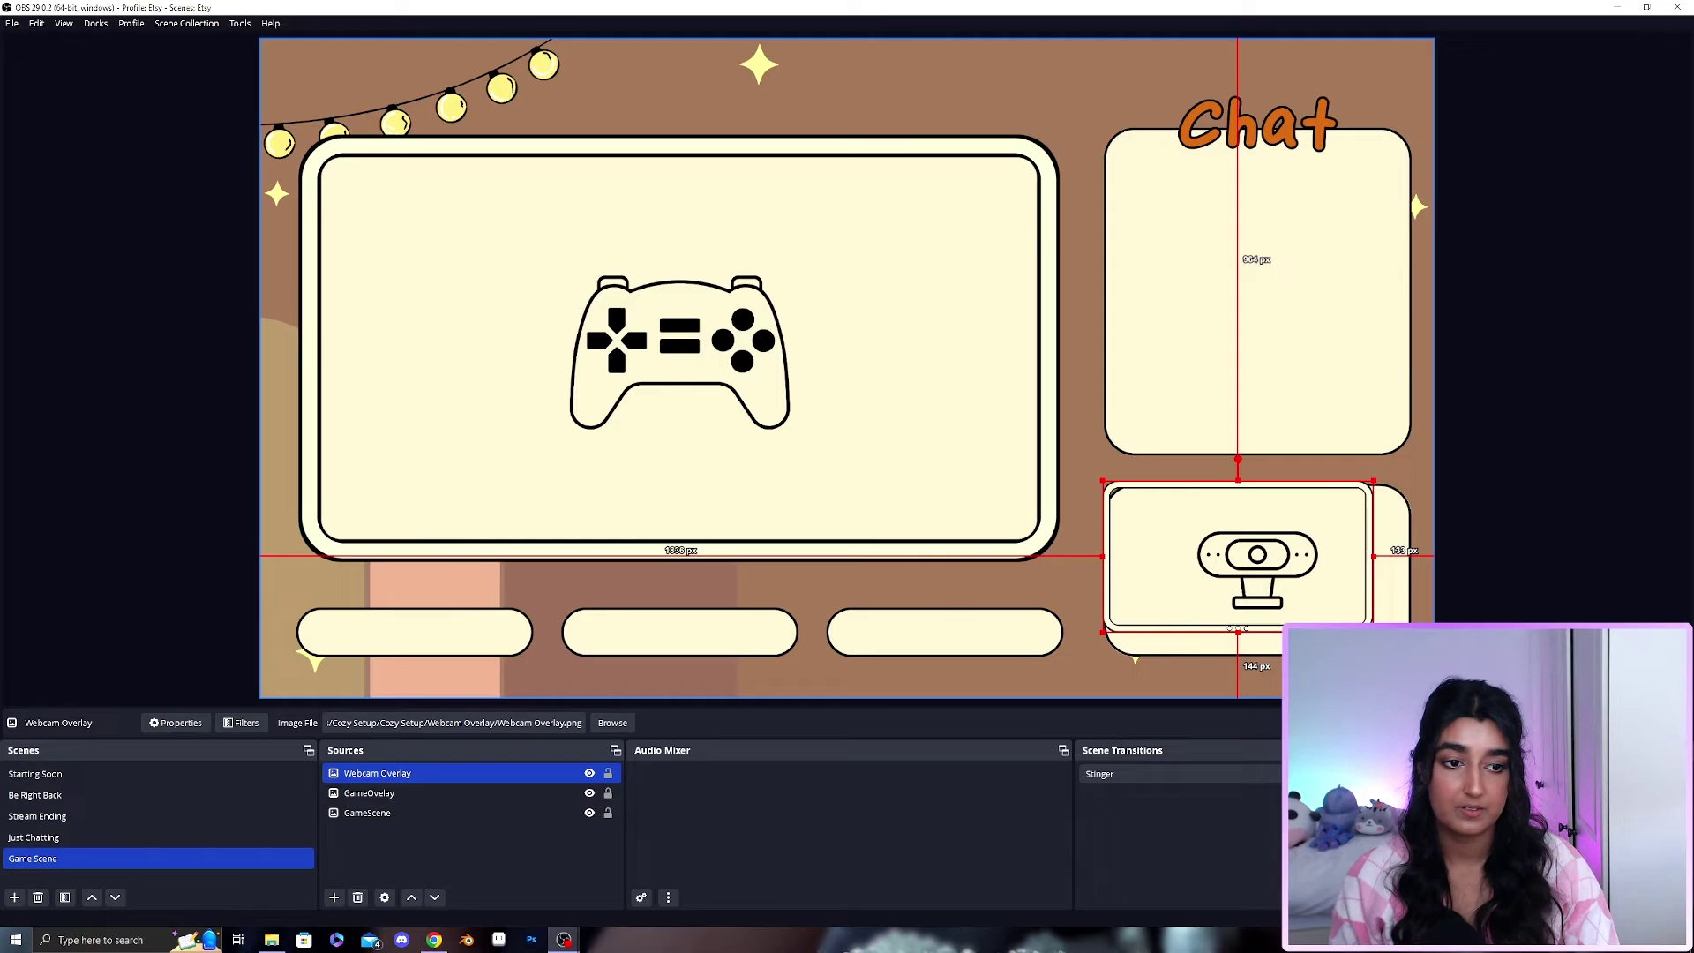
left_click_drag(1238, 630, 1257, 651)
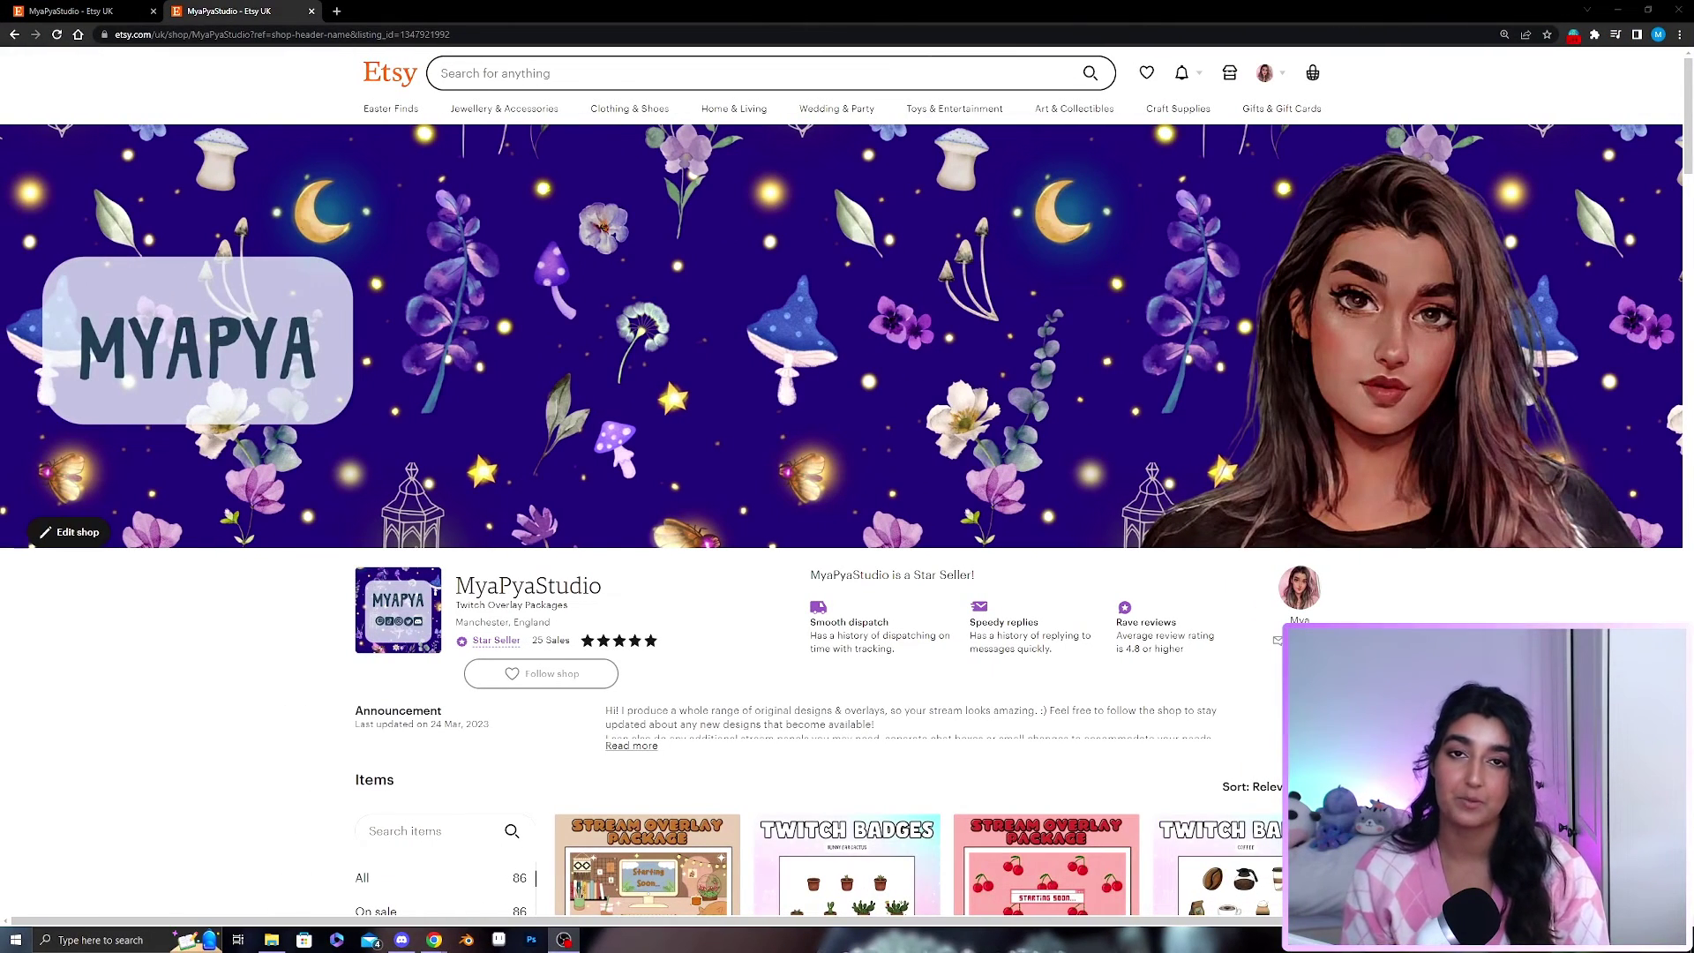
Scroll down the Etsy shop and open the Cozy Lofi Animated Twitch Scene Overlay listing
scroll(320, 446, "down", 3)
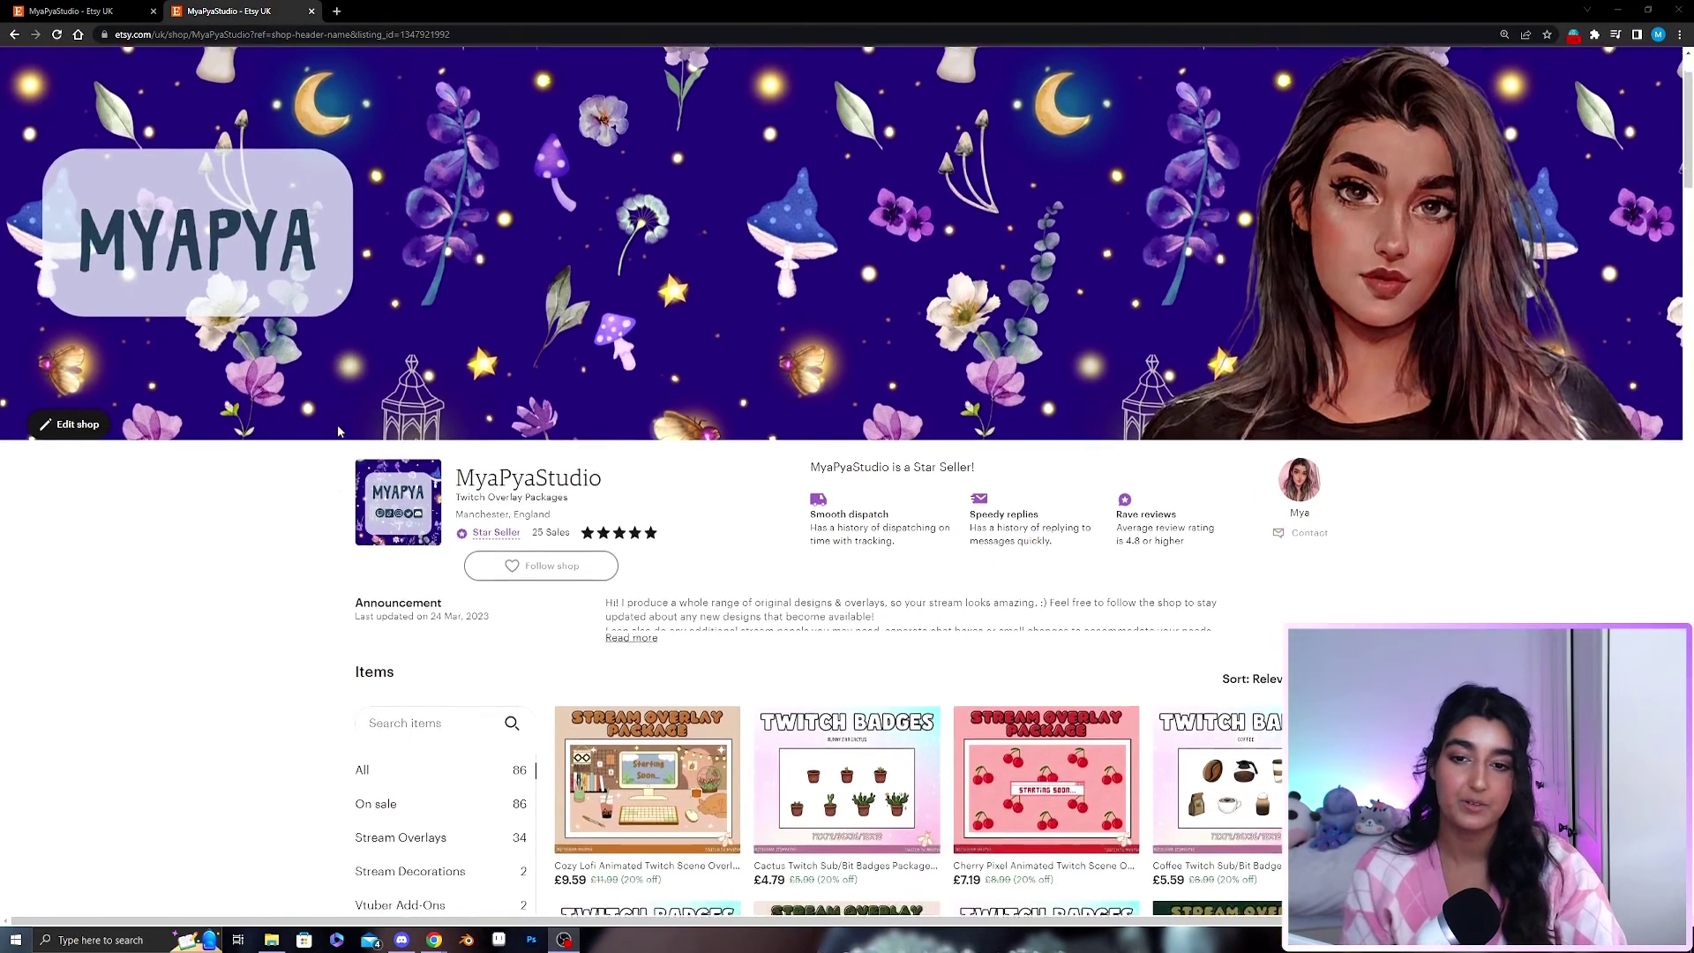
scroll(320, 446, "down", 3)
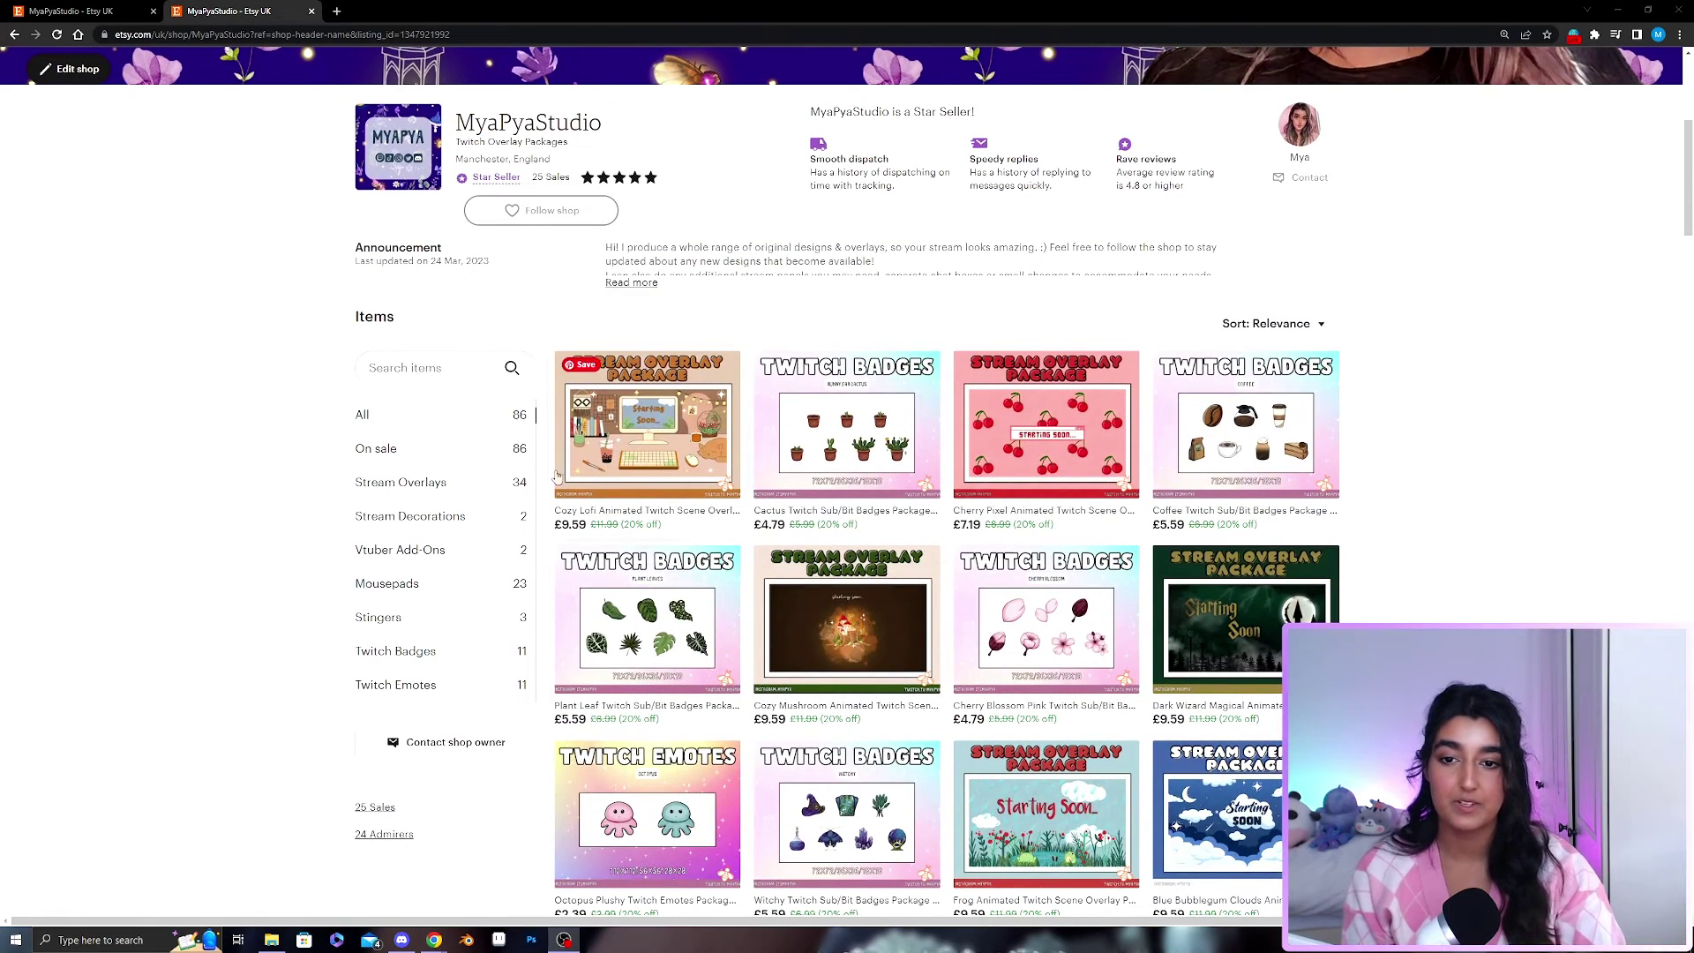
left_click(637, 466)
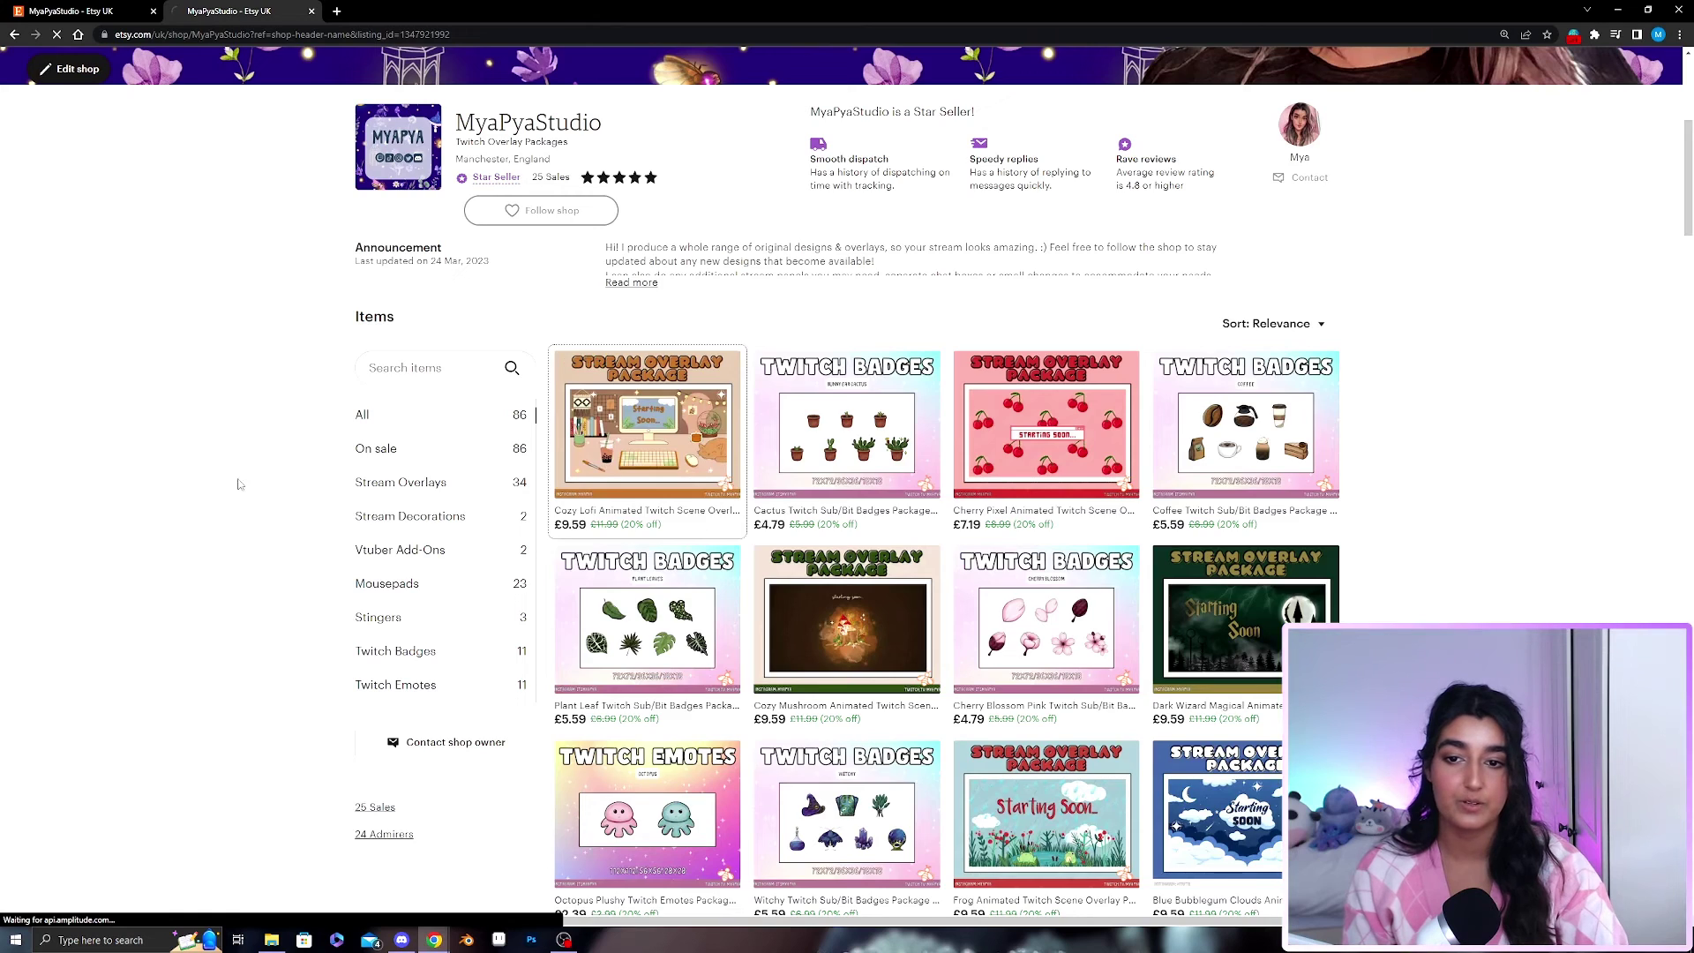